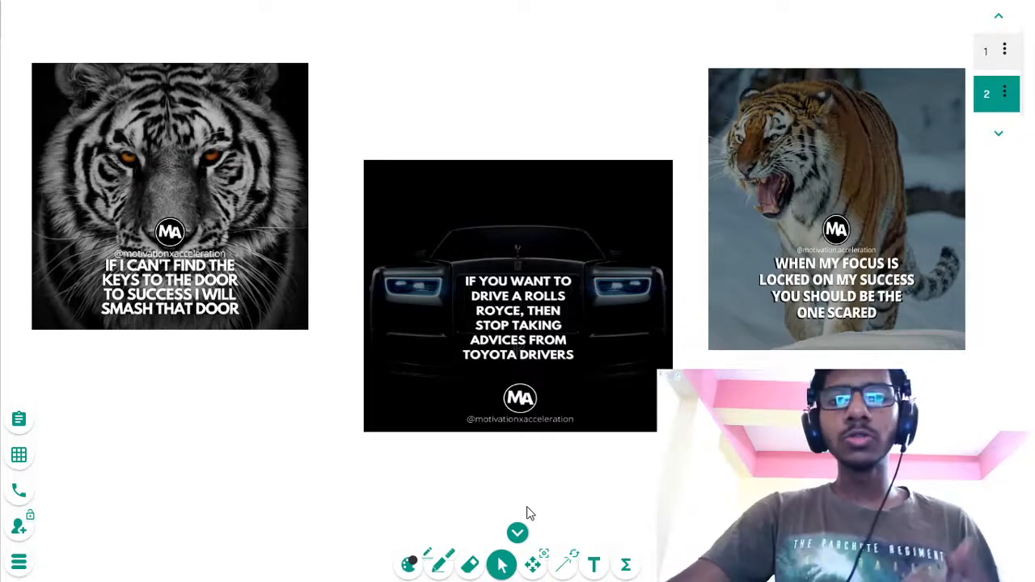
Switch from BitPaper to Canva, go to its home page and close the leftover untitled Instagram Post design.
{"action": "key", "text": "F11"}
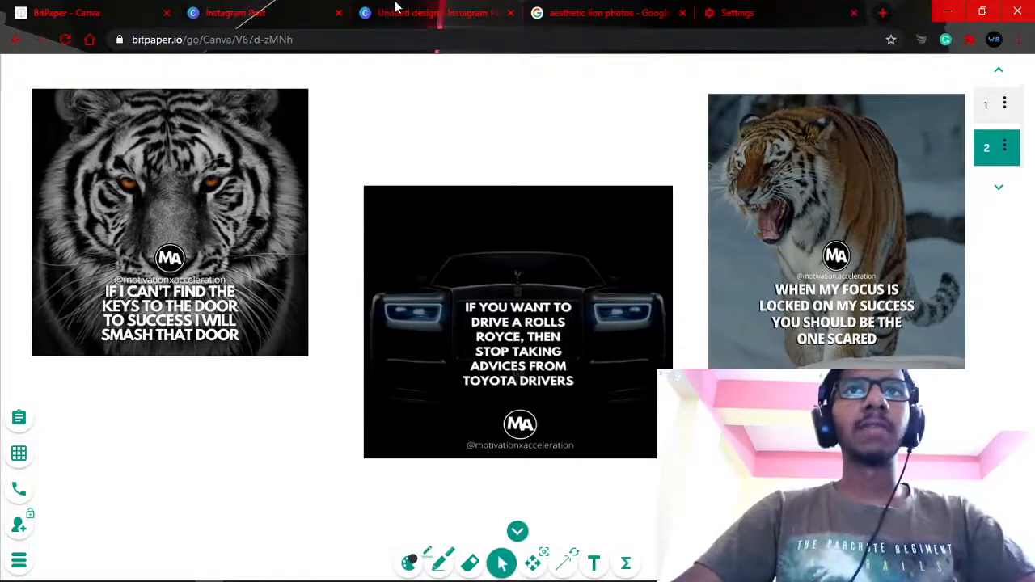
{"action": "left_click", "coordinate": [300, 7]}
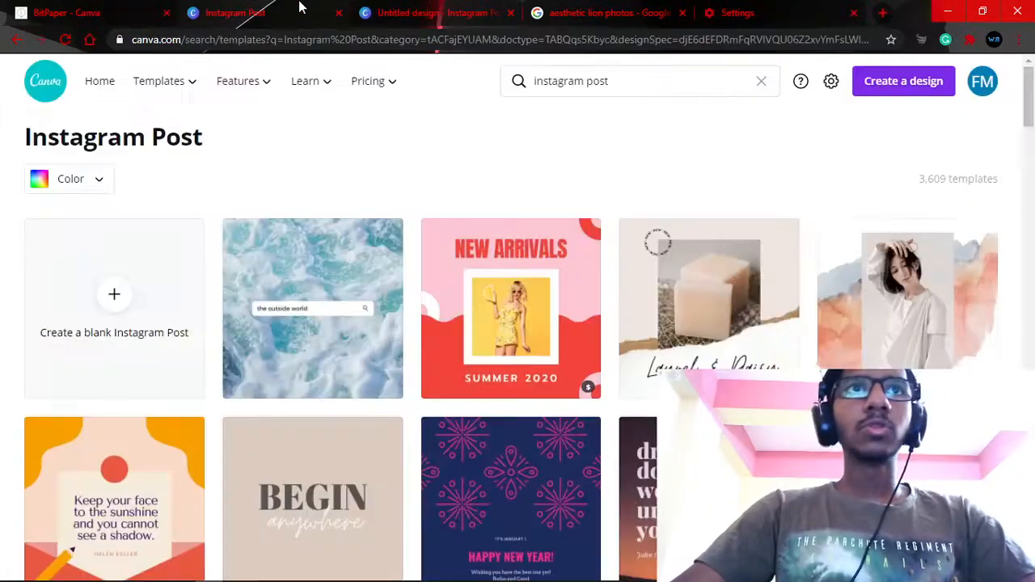
{"action": "left_click", "coordinate": [101, 81]}
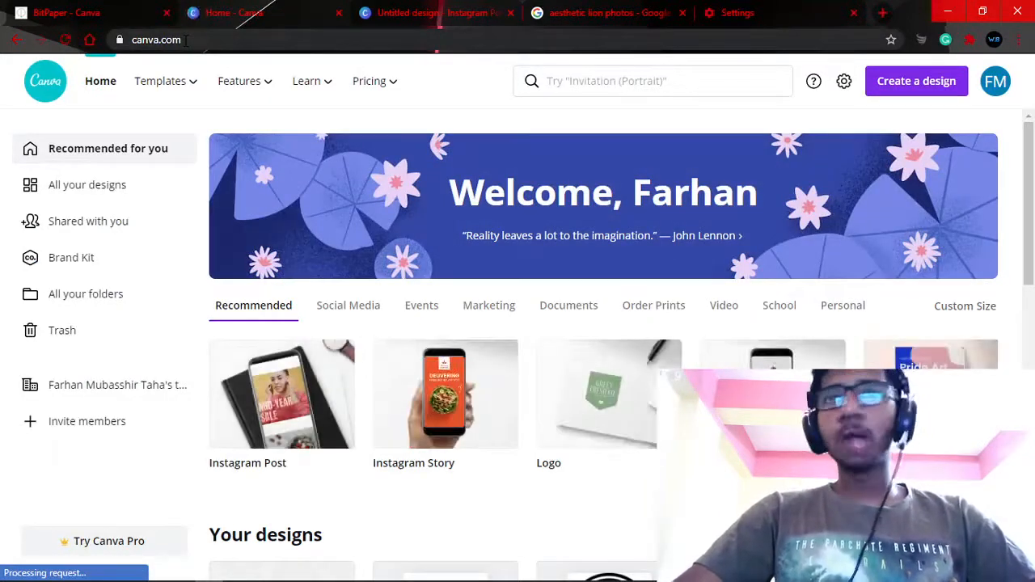
{"action": "left_click", "coordinate": [510, 12]}
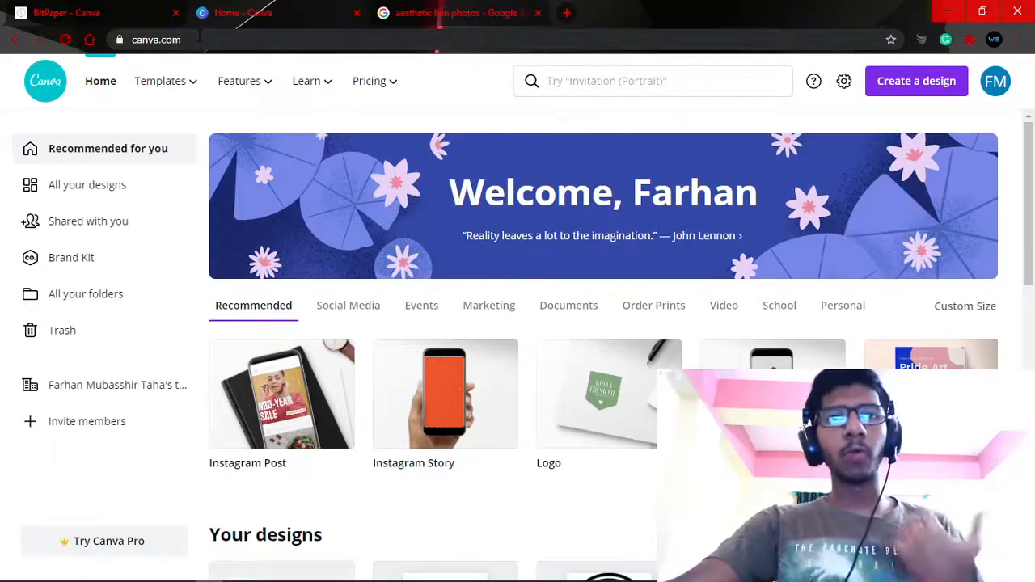
{"action": "left_click_drag", "start_coordinate": [198, 38], "coordinate": [171, 41]}
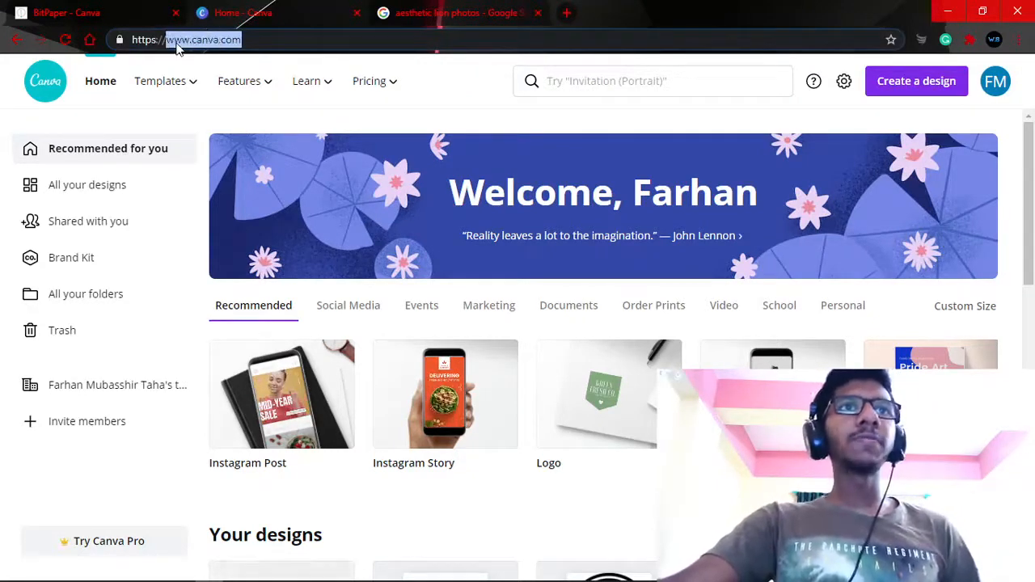
{"action": "key", "text": "ctrl+a"}
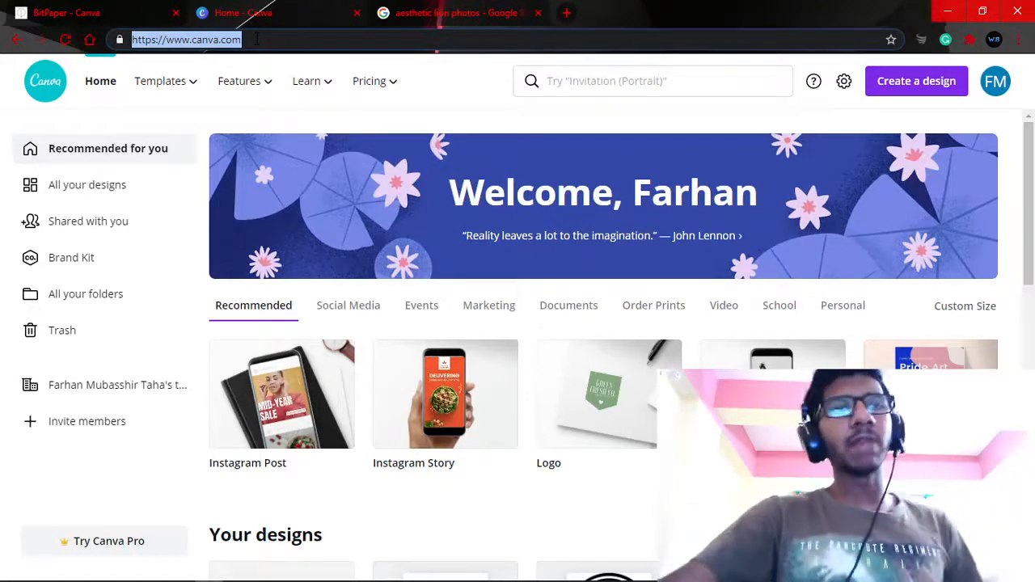
{"action": "double_click", "coordinate": [255, 39]}
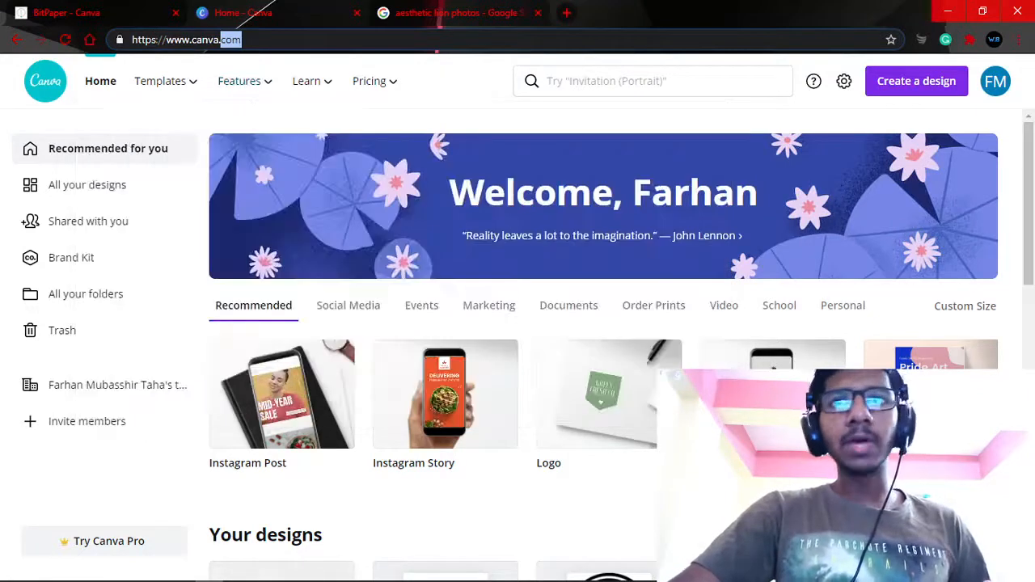
{"action": "key", "text": "Escape"}
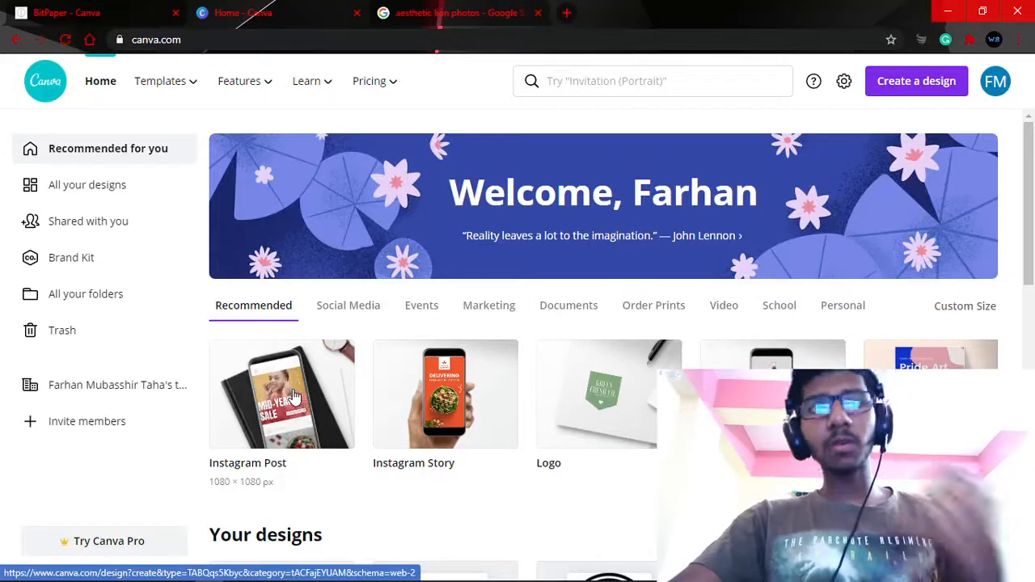
Search Canva for Instagram Post and create a blank Instagram Post design.
{"action": "left_click", "coordinate": [606, 84]}
{"action": "type", "text": "In"}
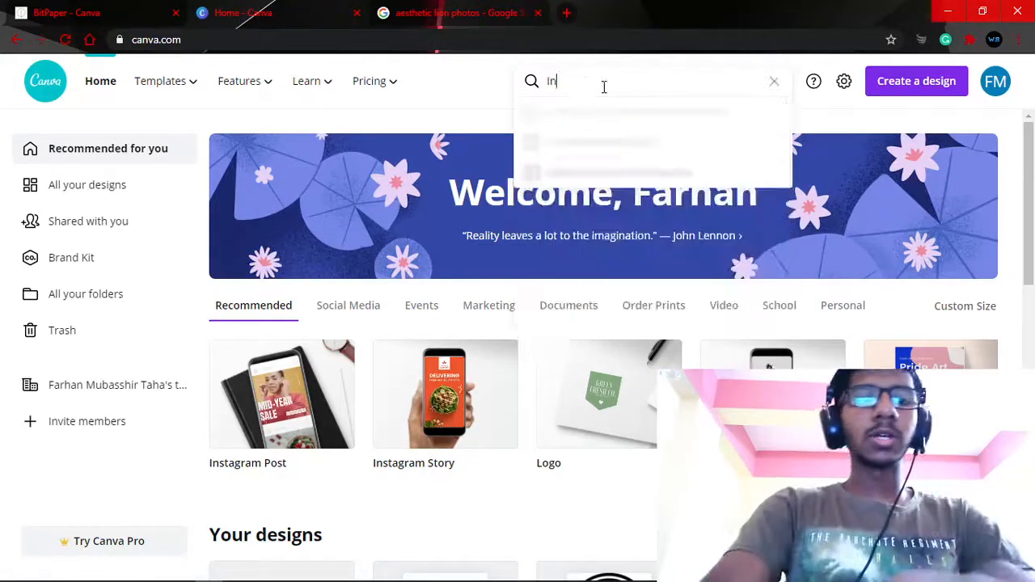
{"action": "type", "text": "stagram"}
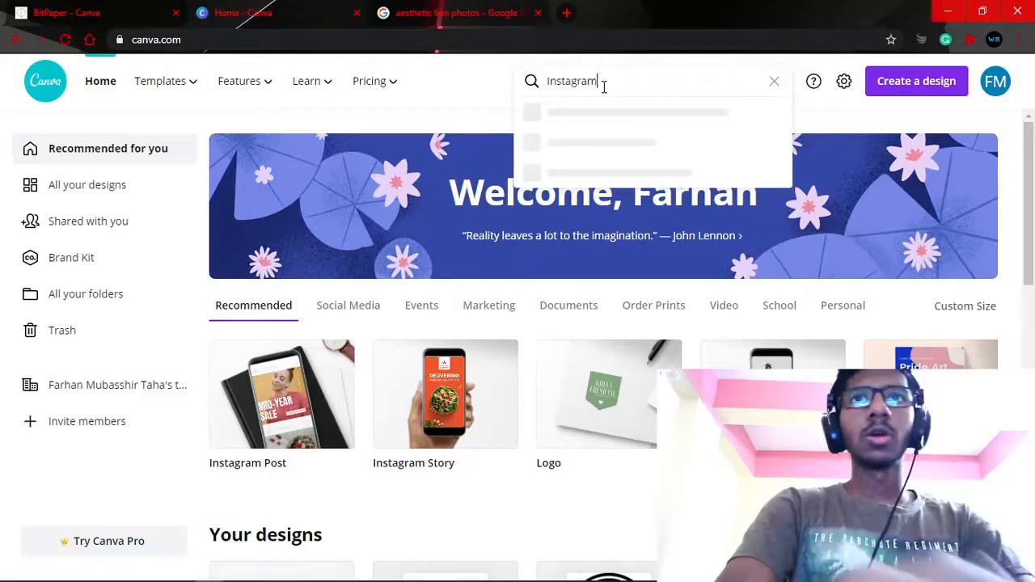
{"action": "type", "text": " Post"}
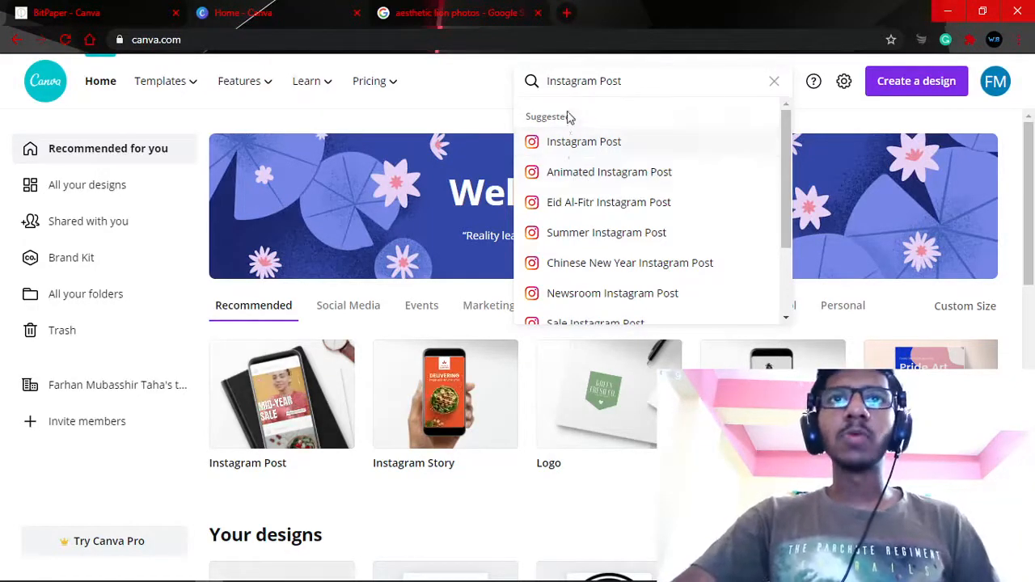
{"action": "left_click", "coordinate": [569, 149]}
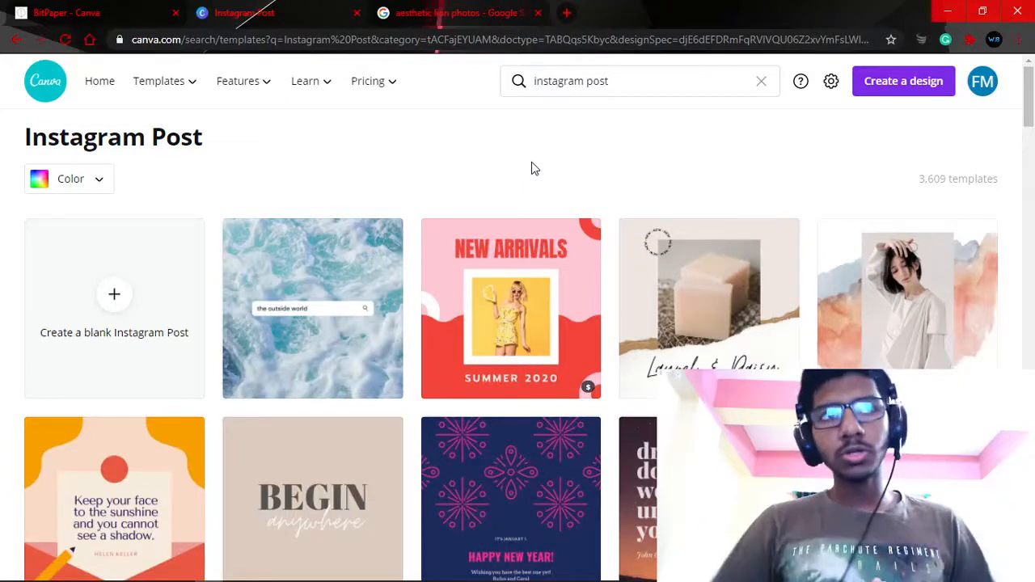
{"action": "left_click", "coordinate": [112, 297]}
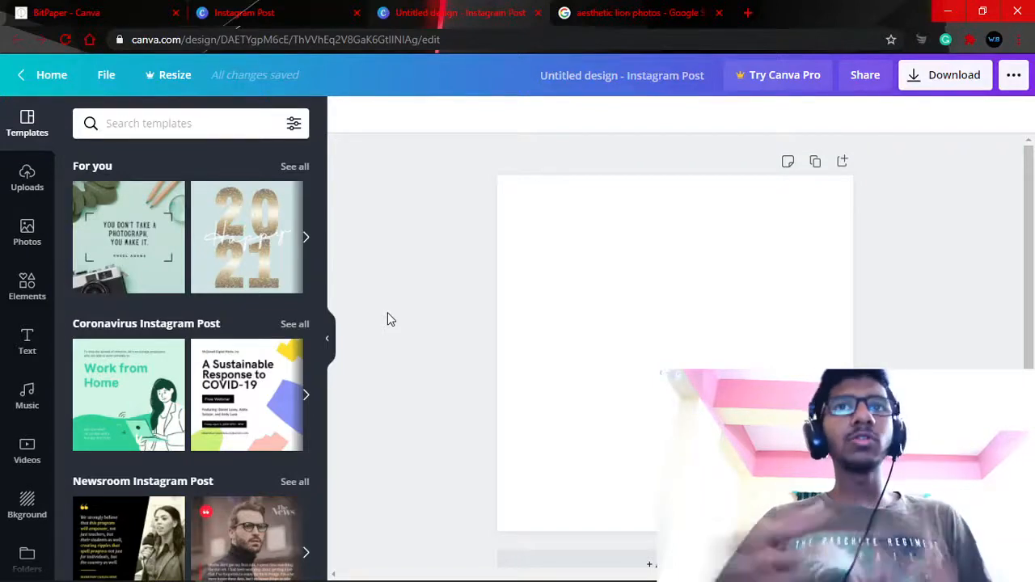
Switch to the Google Images results for aesthetic lion photos and save the roaring black lion picture with red eyes to the computer.
{"action": "left_click", "coordinate": [635, 12]}
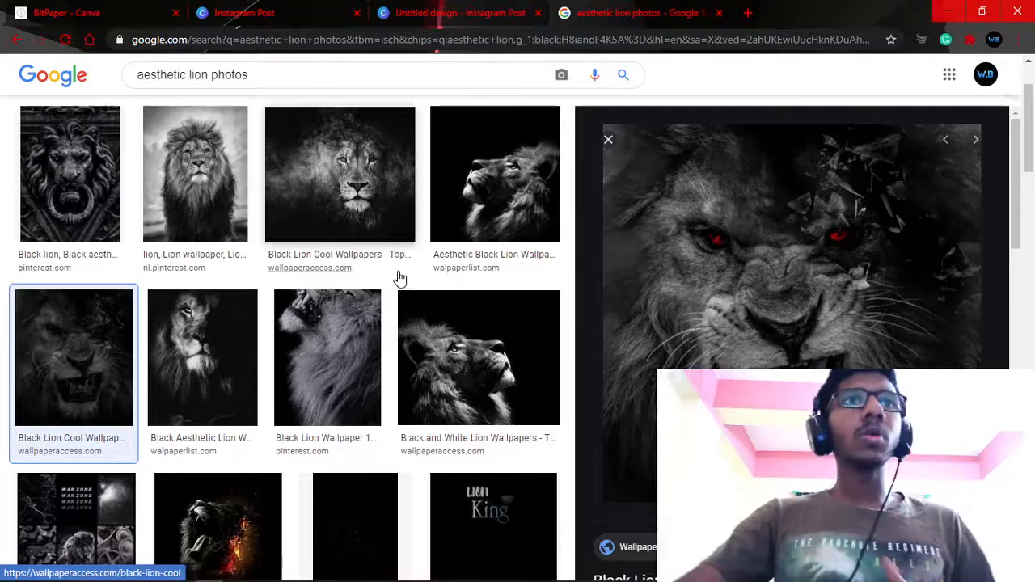
{"action": "scroll", "coordinate": [399, 278], "scroll_direction": "up", "scroll_amount": 3}
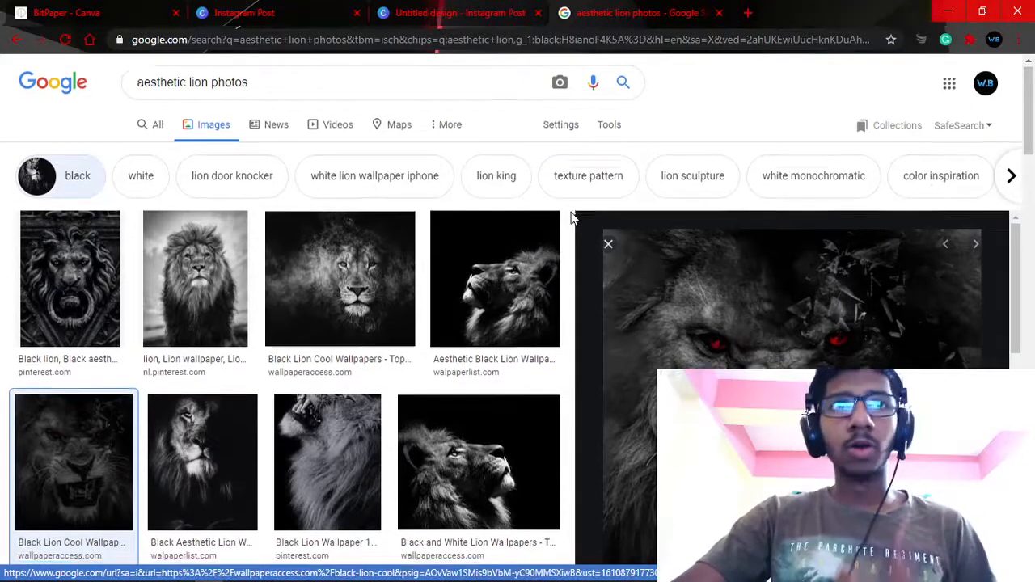
{"action": "scroll", "coordinate": [571, 218], "scroll_direction": "down", "scroll_amount": 1}
{"action": "scroll", "coordinate": [571, 218], "scroll_direction": "down", "scroll_amount": 1}
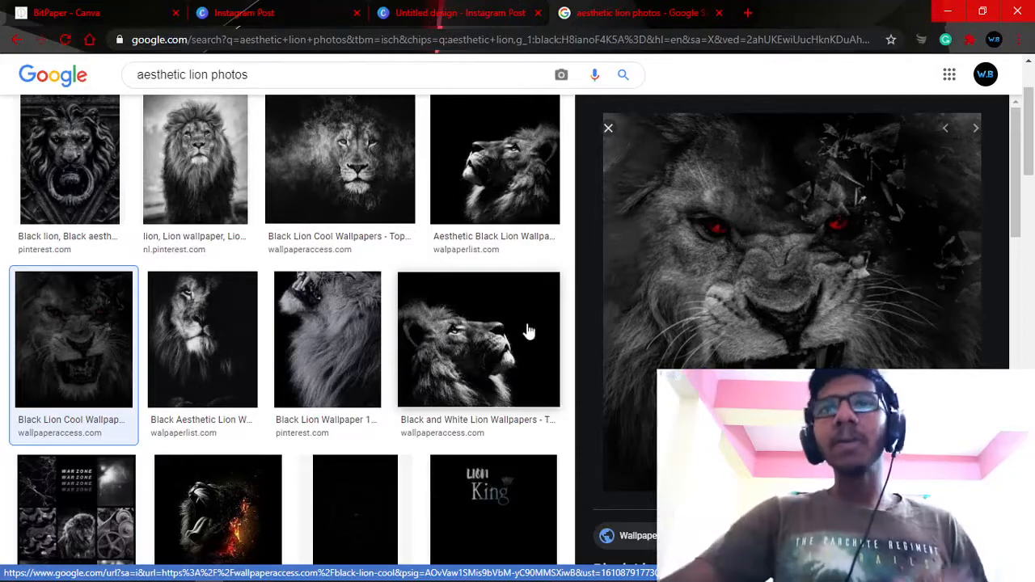
{"action": "right_click", "coordinate": [779, 240]}
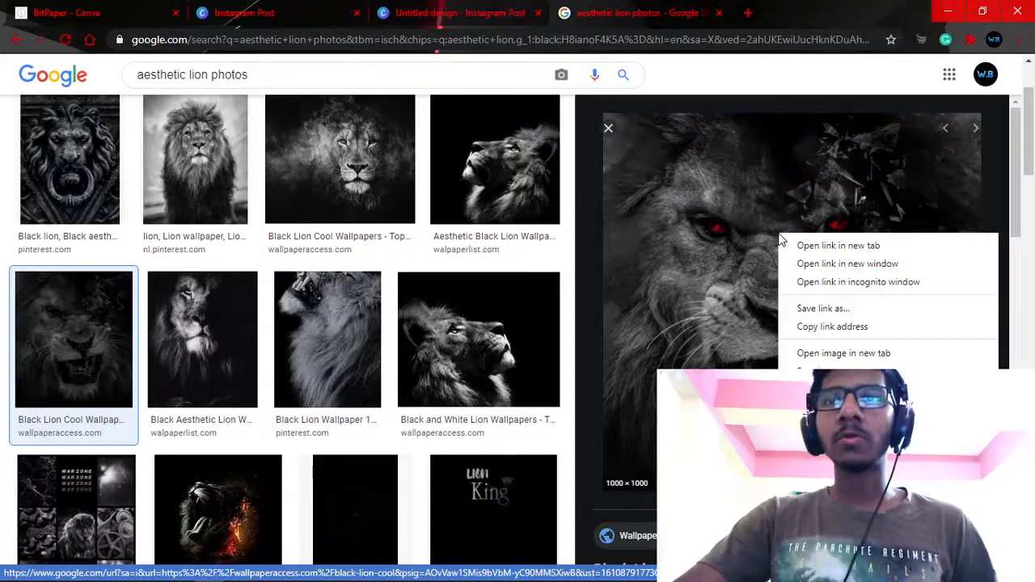
{"action": "left_click", "coordinate": [831, 370]}
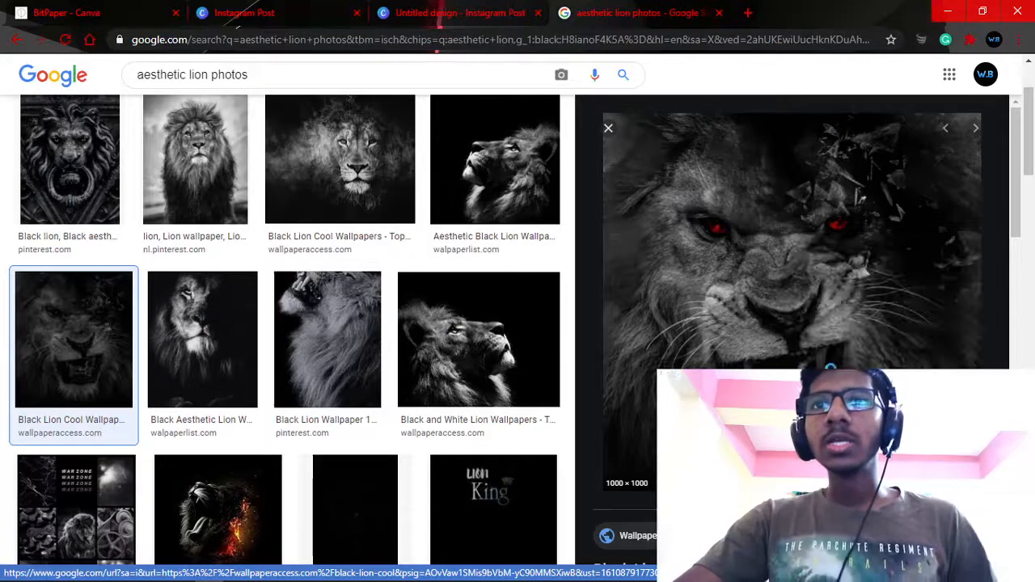
{"action": "key", "text": "Return"}
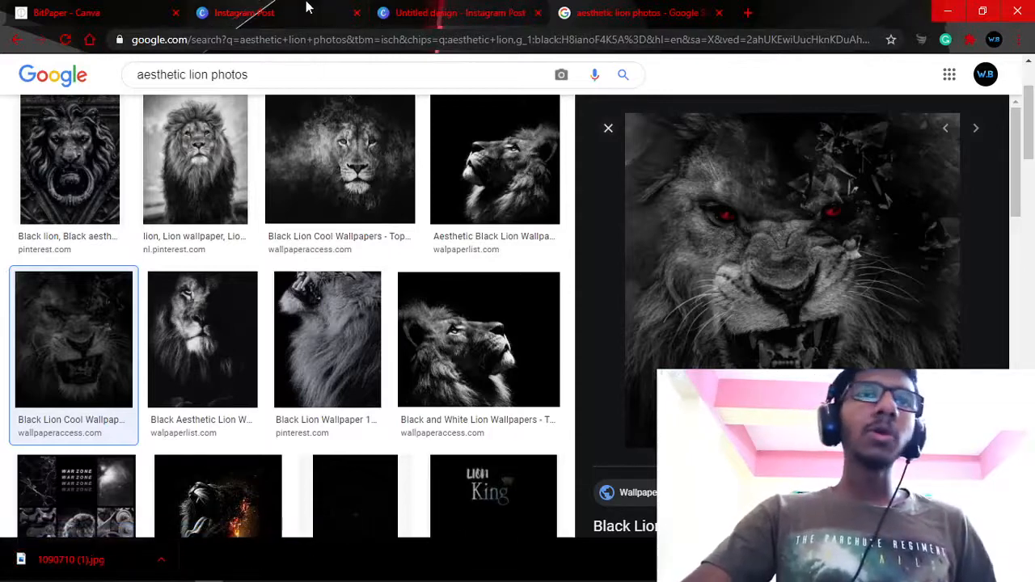
Return to the blank Canva design and upload the downloaded lion image 1090710 (1).jpg to the media uploads.
{"action": "left_click", "coordinate": [445, 8]}
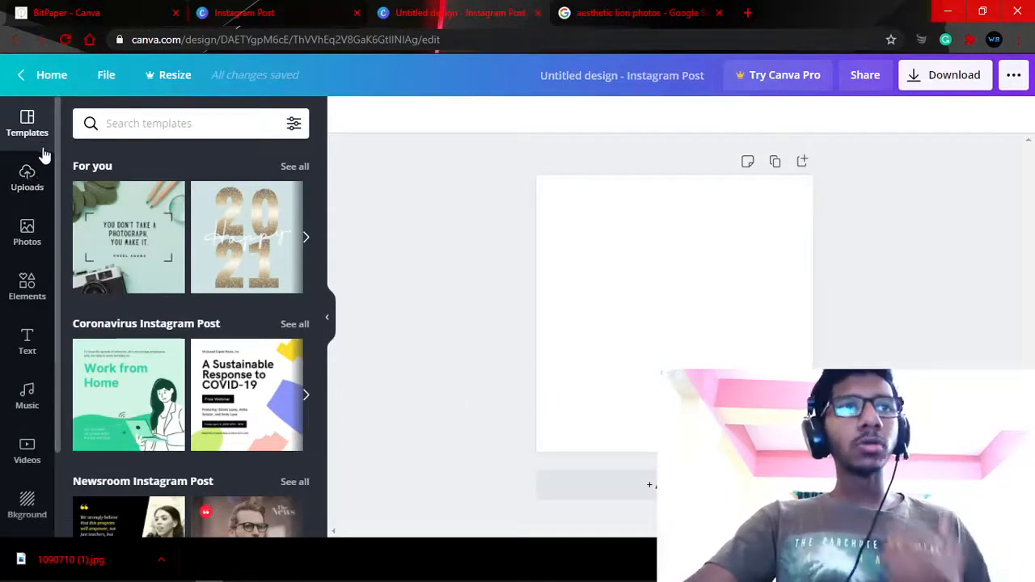
{"action": "left_click", "coordinate": [26, 176]}
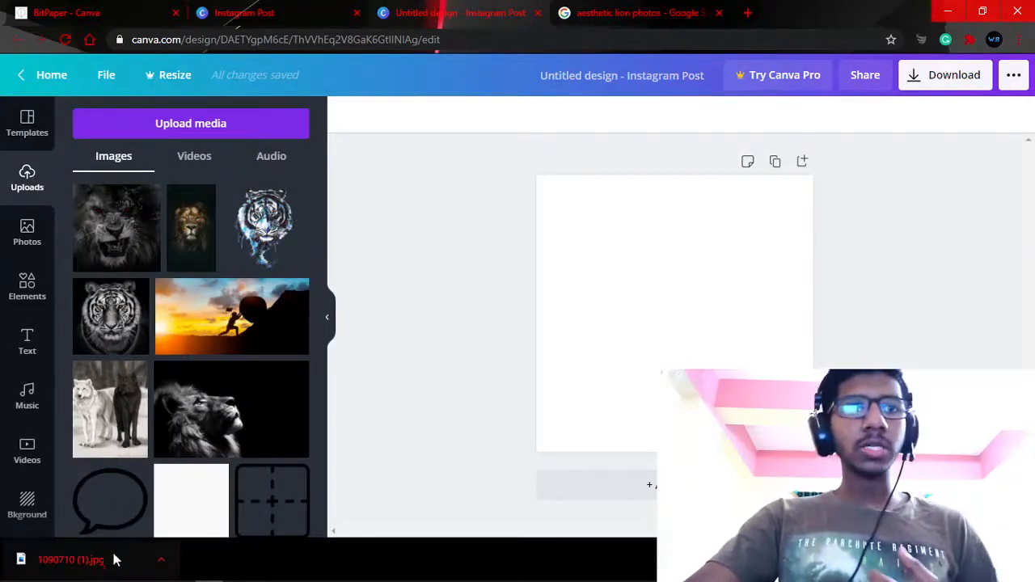
{"action": "left_click_drag", "start_coordinate": [96, 566], "coordinate": [187, 139]}
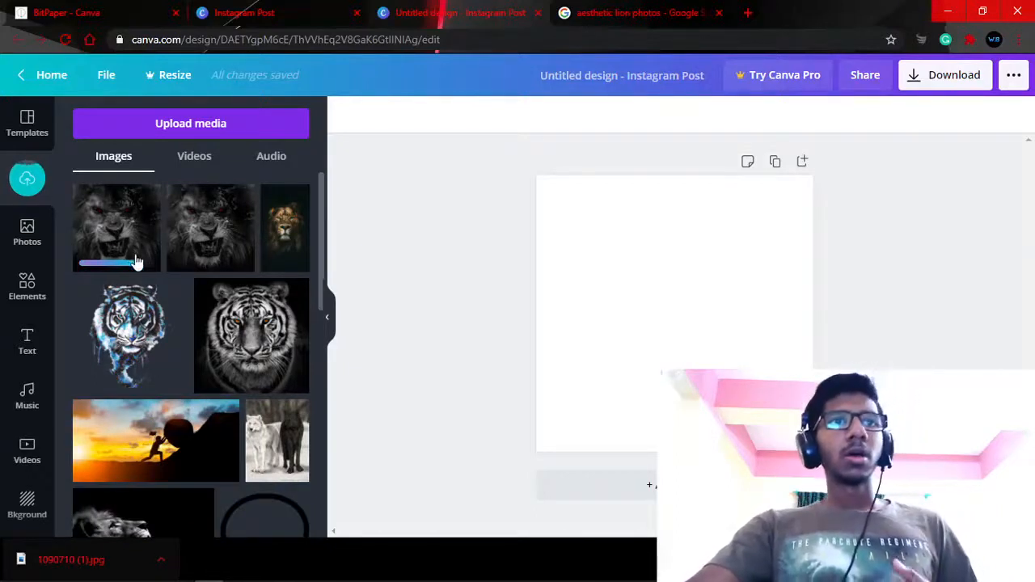
Place the newly uploaded lion image on the page as a full-page background.
{"action": "scroll", "coordinate": [139, 277], "scroll_direction": "down", "scroll_amount": 2}
{"action": "scroll", "coordinate": [139, 281], "scroll_direction": "down", "scroll_amount": 4}
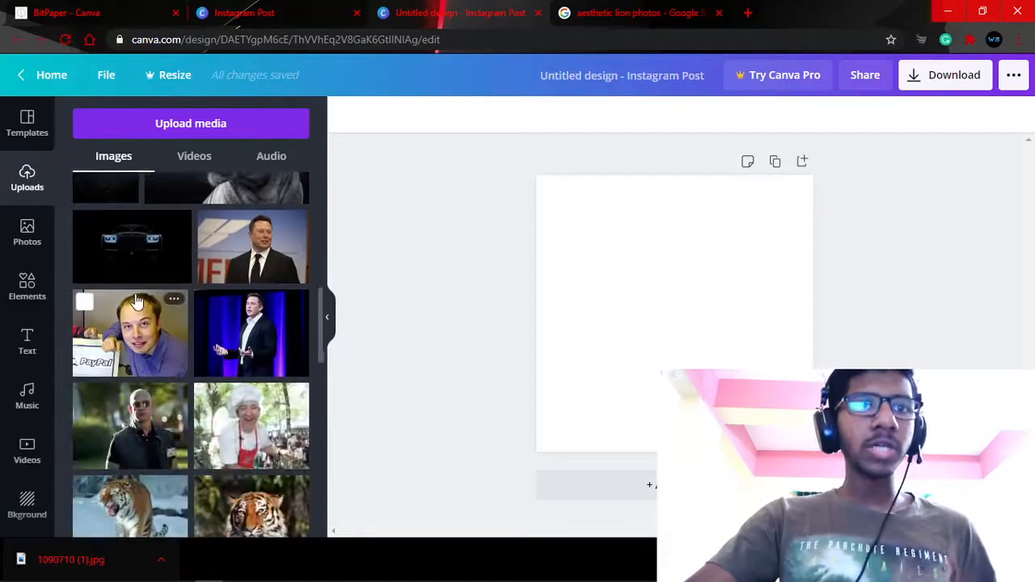
{"action": "scroll", "coordinate": [136, 302], "scroll_direction": "up", "scroll_amount": 2}
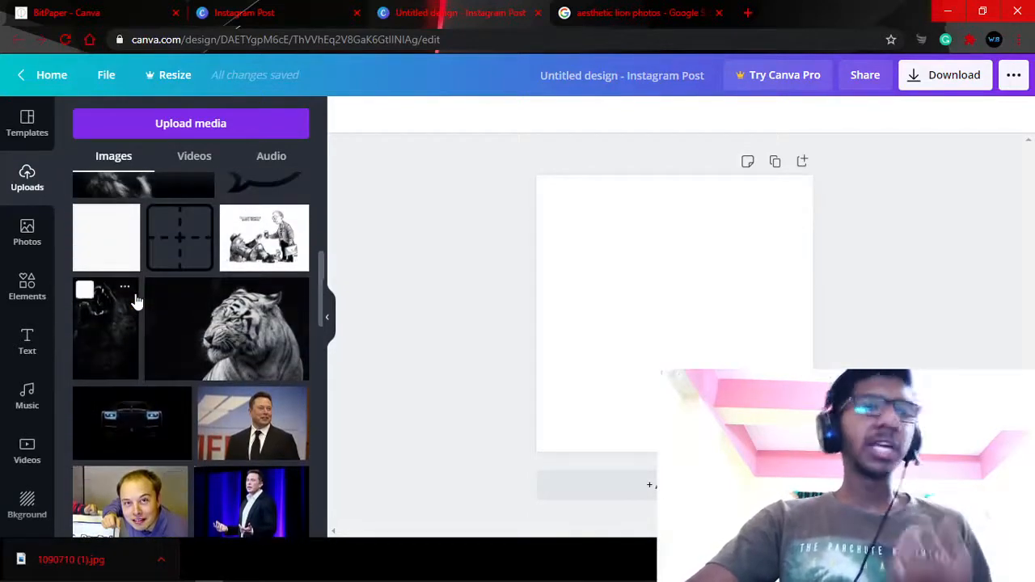
{"action": "scroll", "coordinate": [135, 302], "scroll_direction": "up", "scroll_amount": 4}
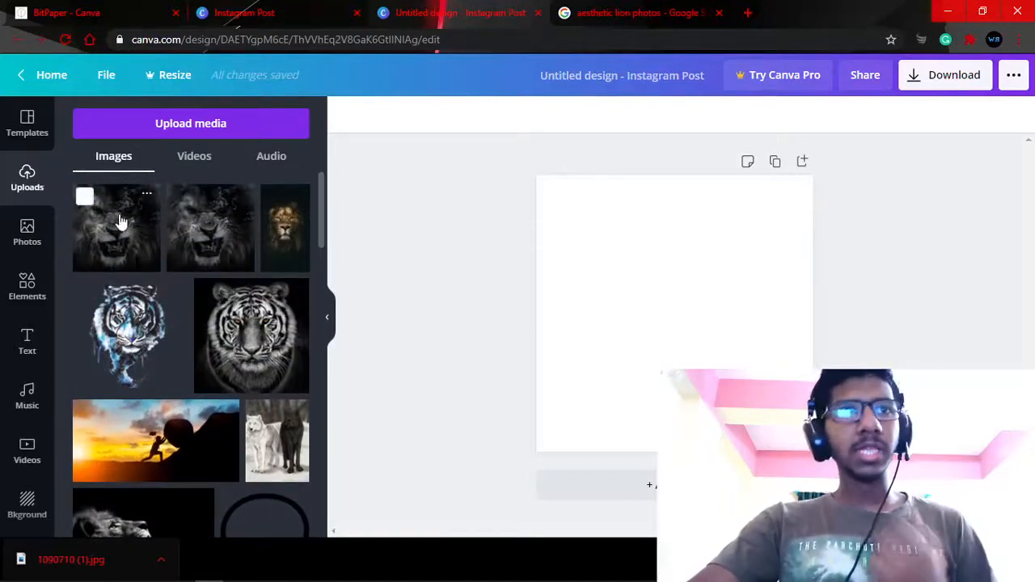
{"action": "left_click_drag", "start_coordinate": [124, 222], "coordinate": [540, 418]}
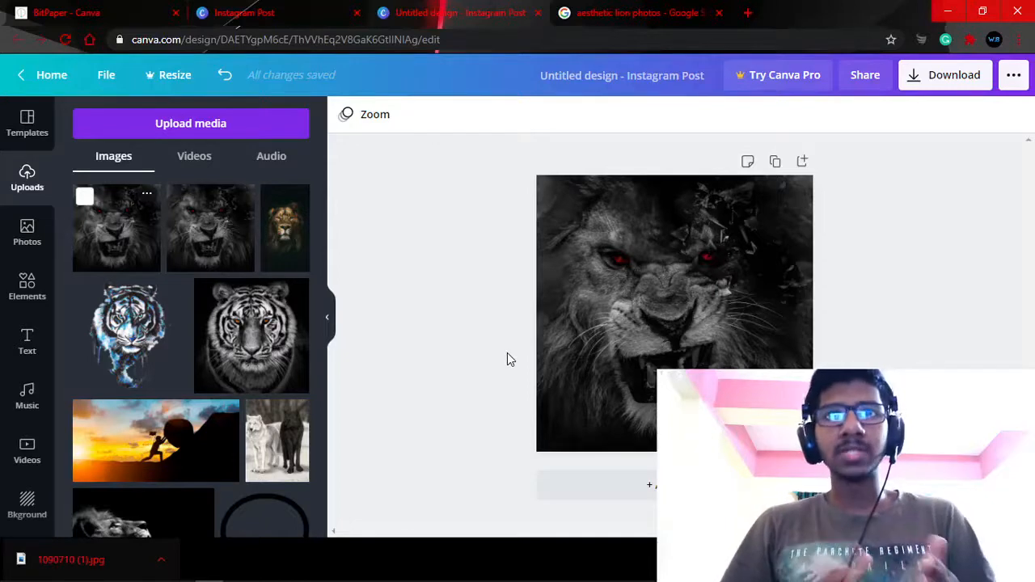
Enlarge the lion background within its crop so it extends beyond the page's upper-right corner, and apply the crop.
{"action": "double_click", "coordinate": [627, 322]}
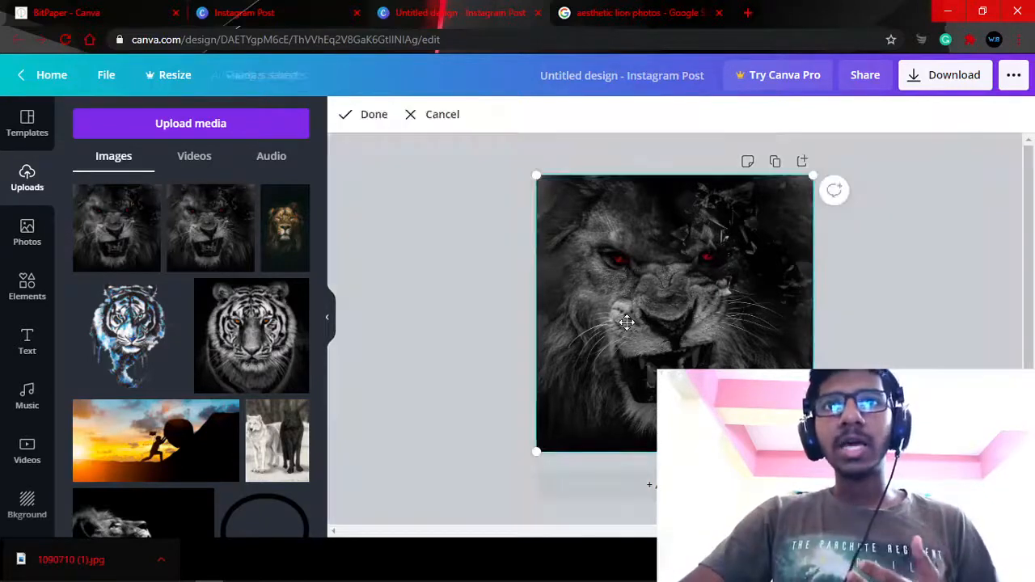
{"action": "double_click", "coordinate": [637, 319]}
{"action": "double_click", "coordinate": [764, 210]}
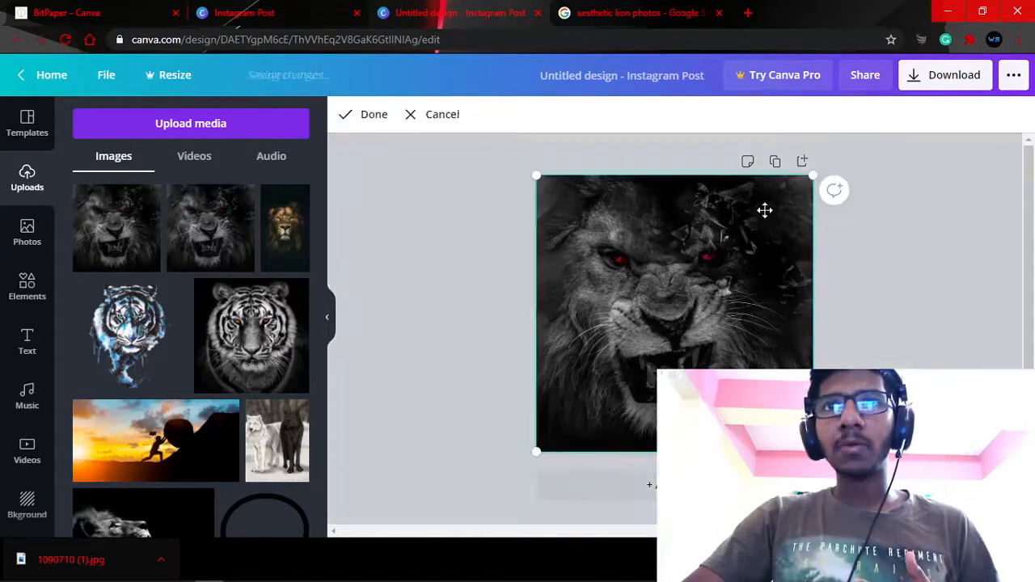
{"action": "left_click_drag", "start_coordinate": [815, 176], "coordinate": [839, 153]}
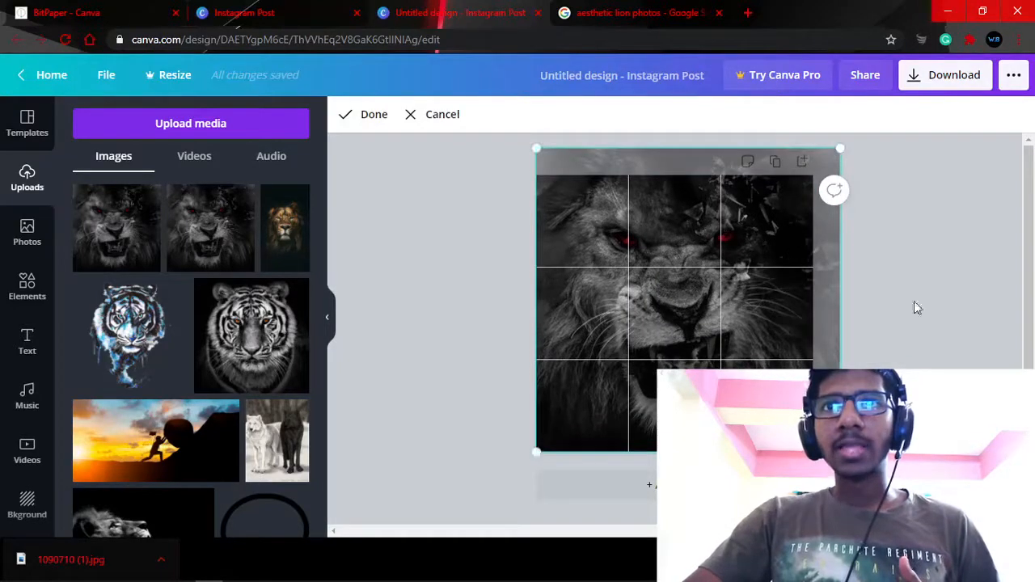
{"action": "double_click", "coordinate": [715, 325]}
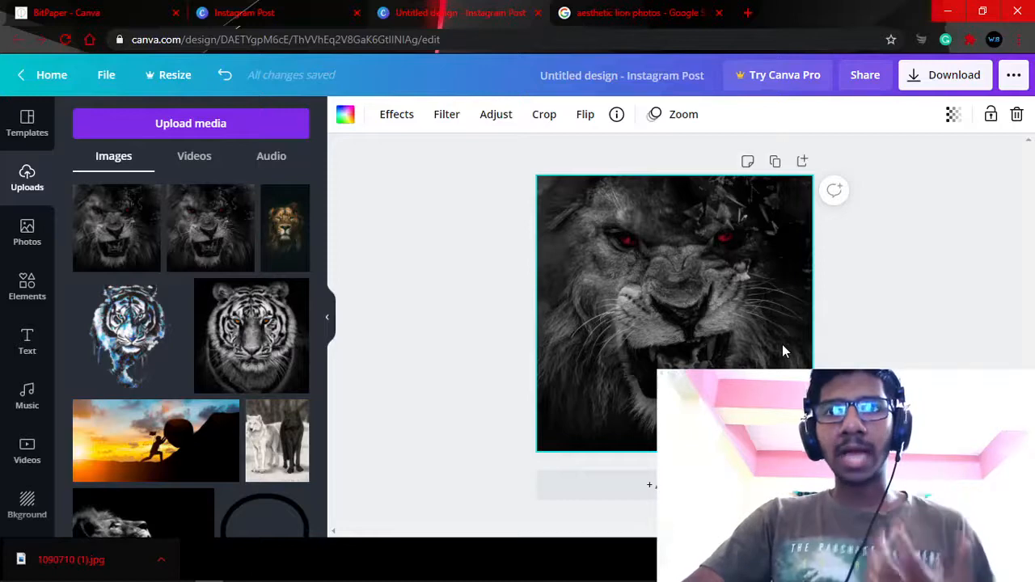
Scale the lion background back down within its crop so it fits the page exactly.
{"action": "double_click", "coordinate": [782, 344]}
{"action": "left_click_drag", "start_coordinate": [840, 149], "coordinate": [807, 180]}
{"action": "left_click", "coordinate": [841, 306]}
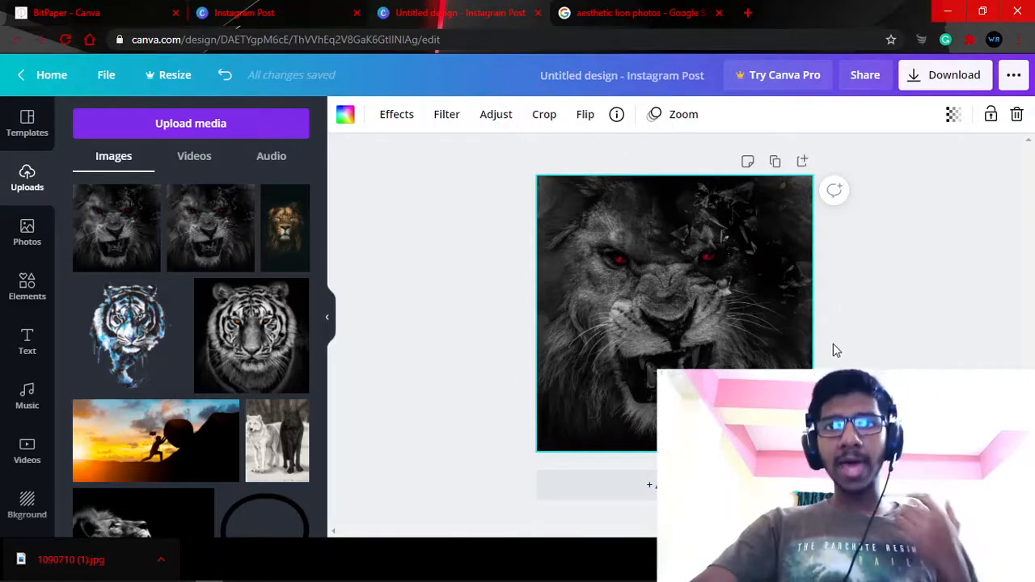
Enlarge the lion background slightly beyond the page's lower-right corner and apply the crop.
{"action": "double_click", "coordinate": [760, 389]}
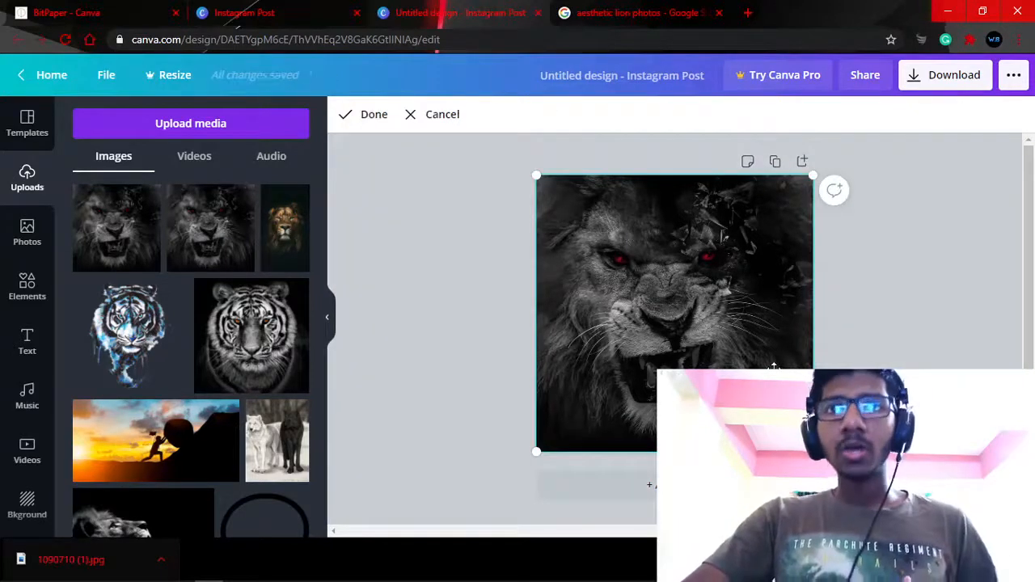
{"action": "left_click_drag", "start_coordinate": [813, 452], "coordinate": [834, 472]}
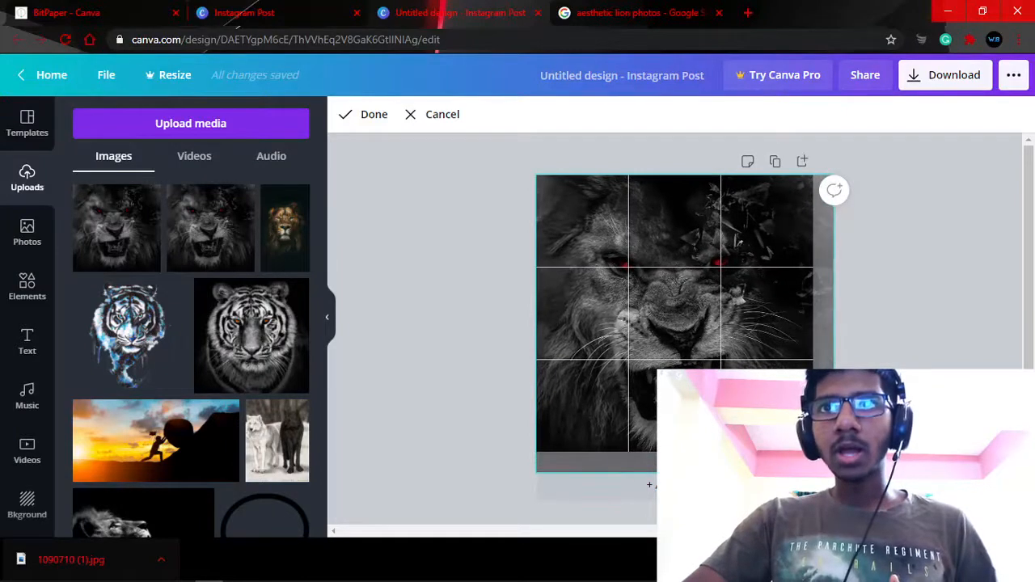
{"action": "left_click", "coordinate": [948, 284]}
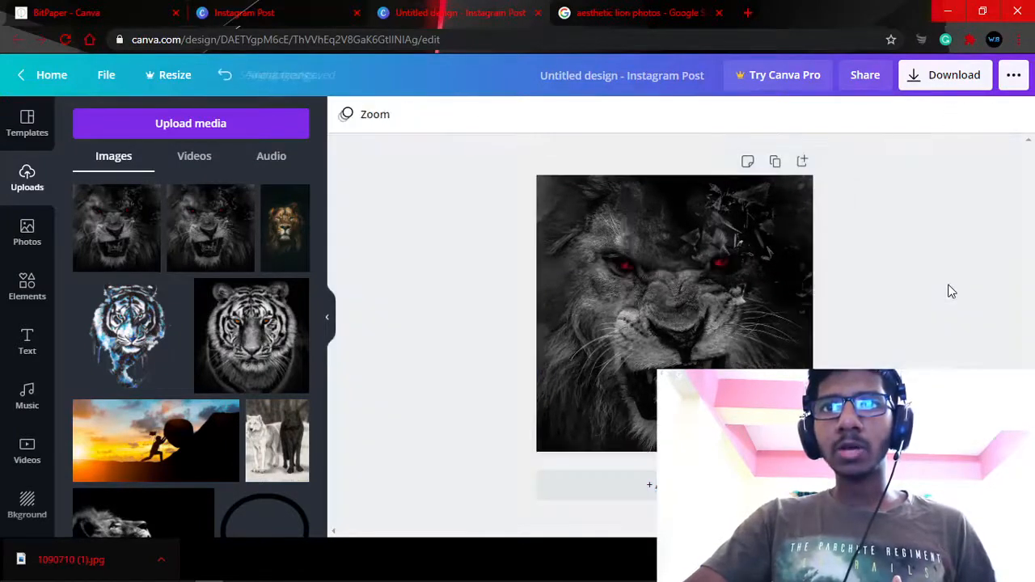
Scale the lion background down within its crop to fit the page exactly and apply the crop.
{"action": "double_click", "coordinate": [739, 242]}
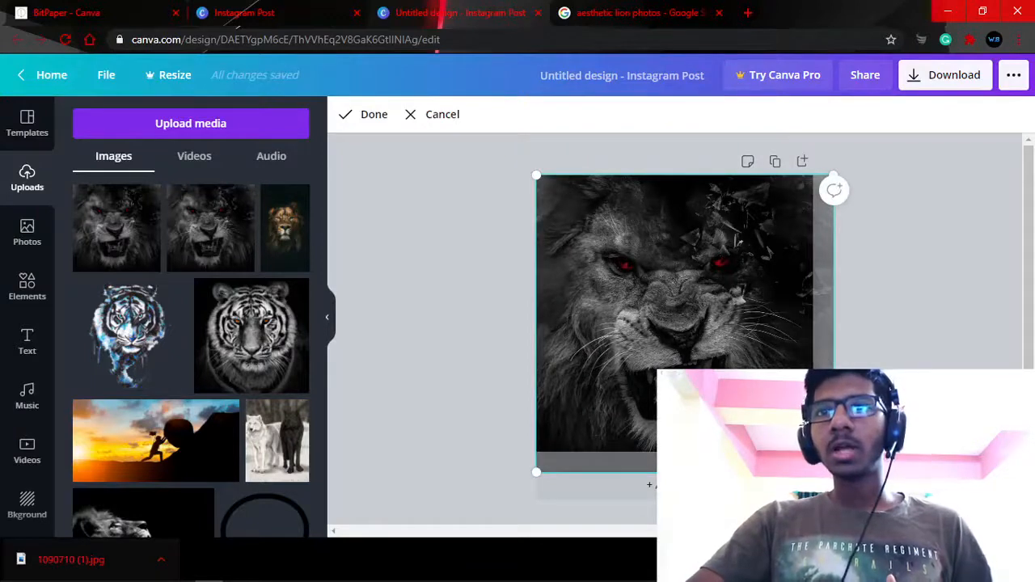
{"action": "left_click_drag", "start_coordinate": [833, 472], "coordinate": [813, 451]}
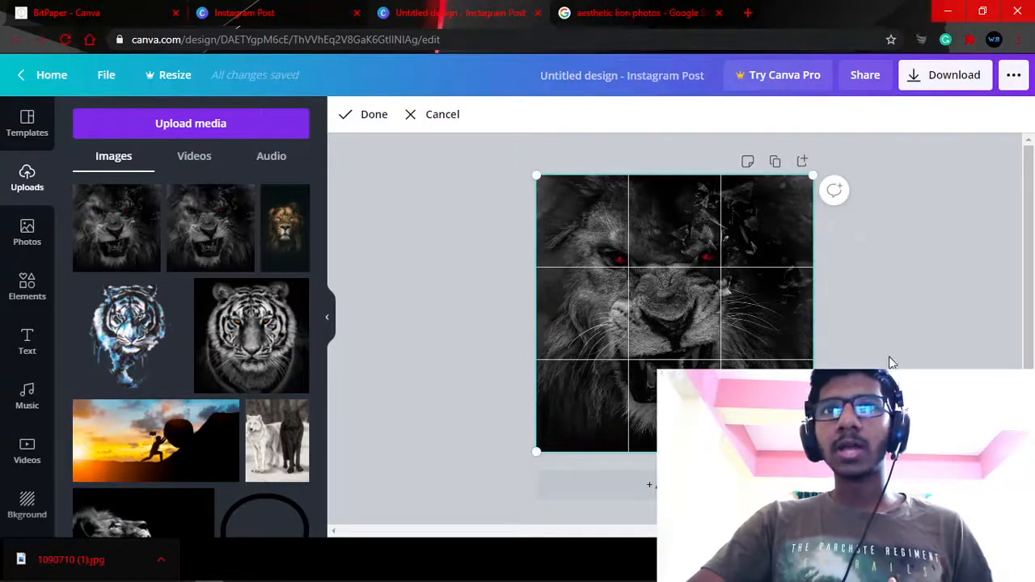
{"action": "left_click", "coordinate": [914, 351]}
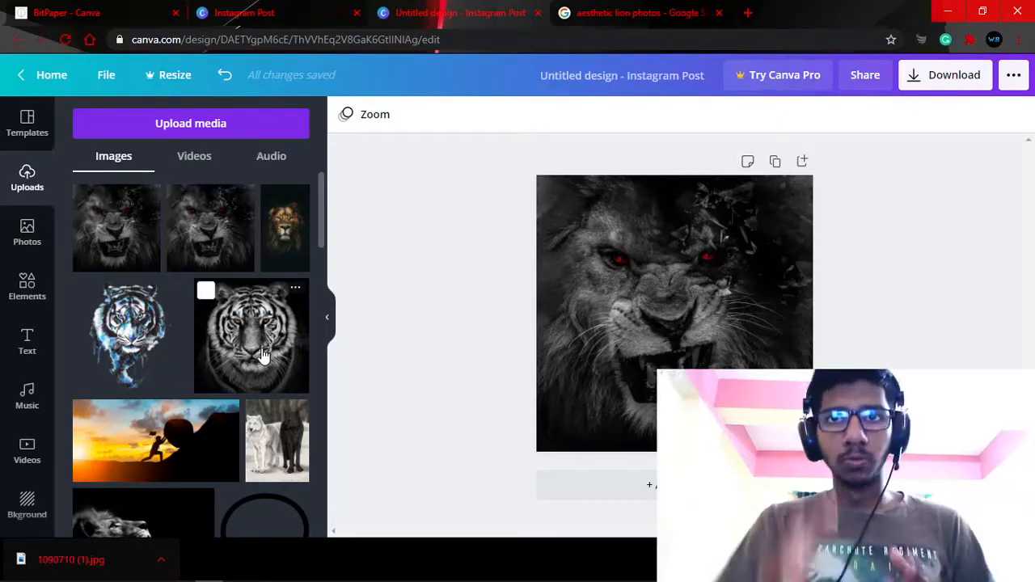
Add a heading to the page that reads "I RATHER BLEED TO DEATH THAN GIVING UP".
{"action": "left_click", "coordinate": [27, 344]}
{"action": "right_click", "coordinate": [24, 342]}
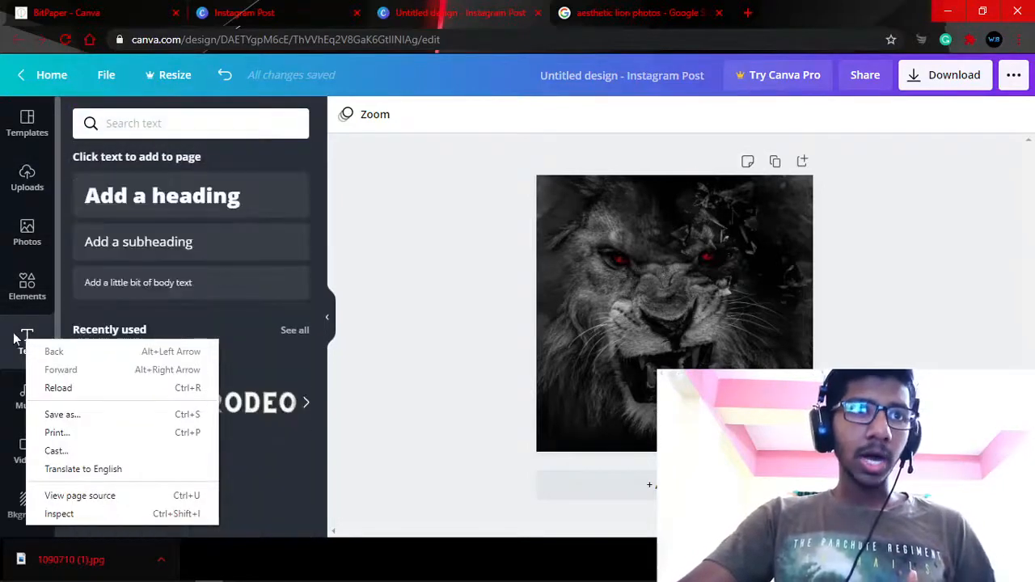
{"action": "left_click", "coordinate": [157, 190]}
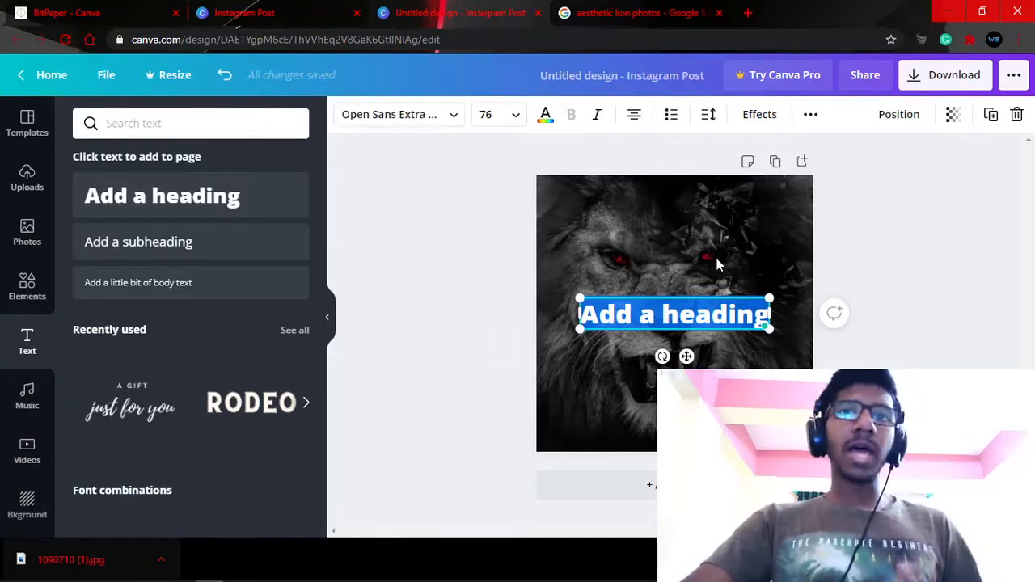
{"action": "key", "text": "BackSpace"}
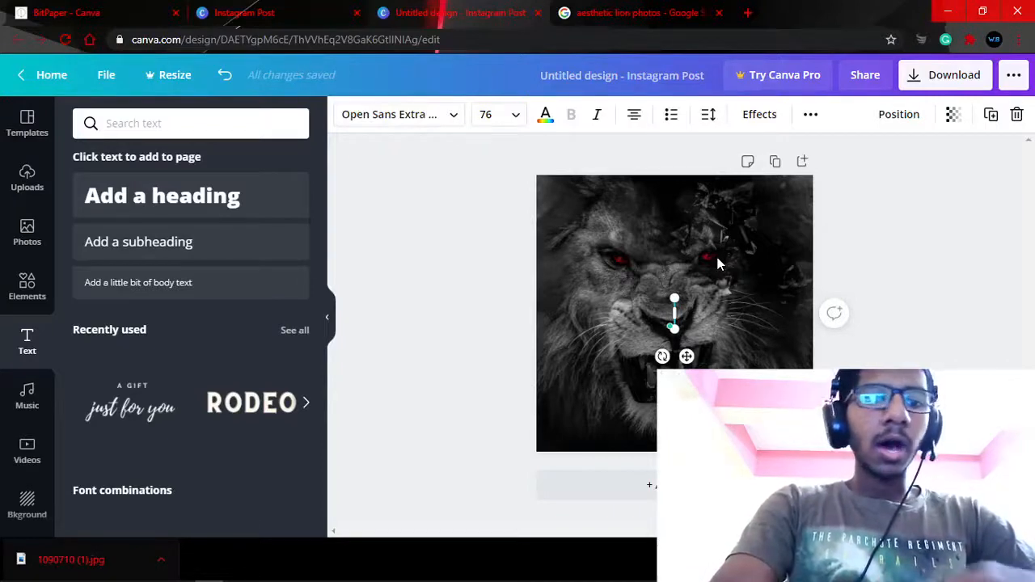
{"action": "type", "text": "I RATHER"}
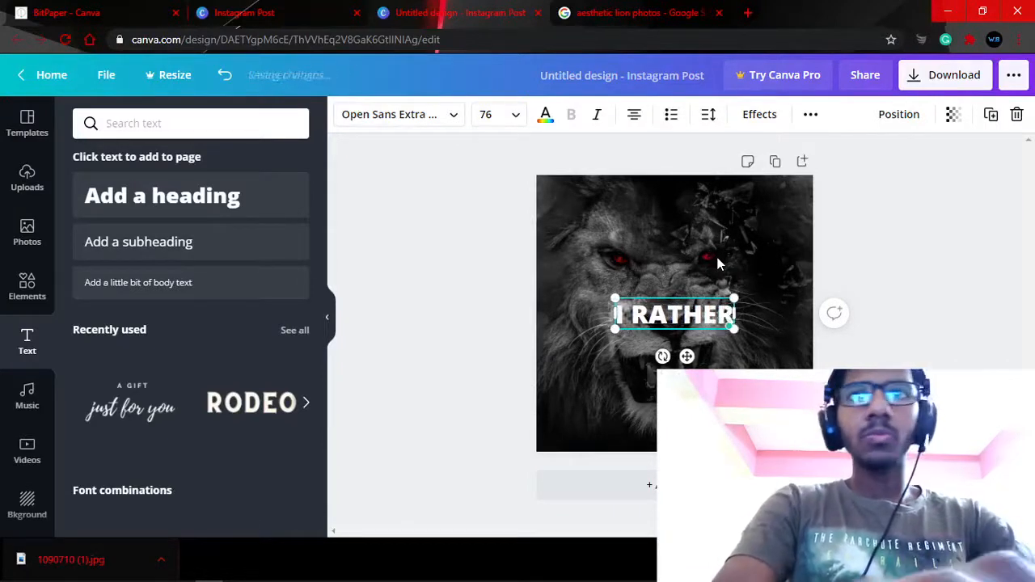
{"action": "type", "text": " BLEED T"}
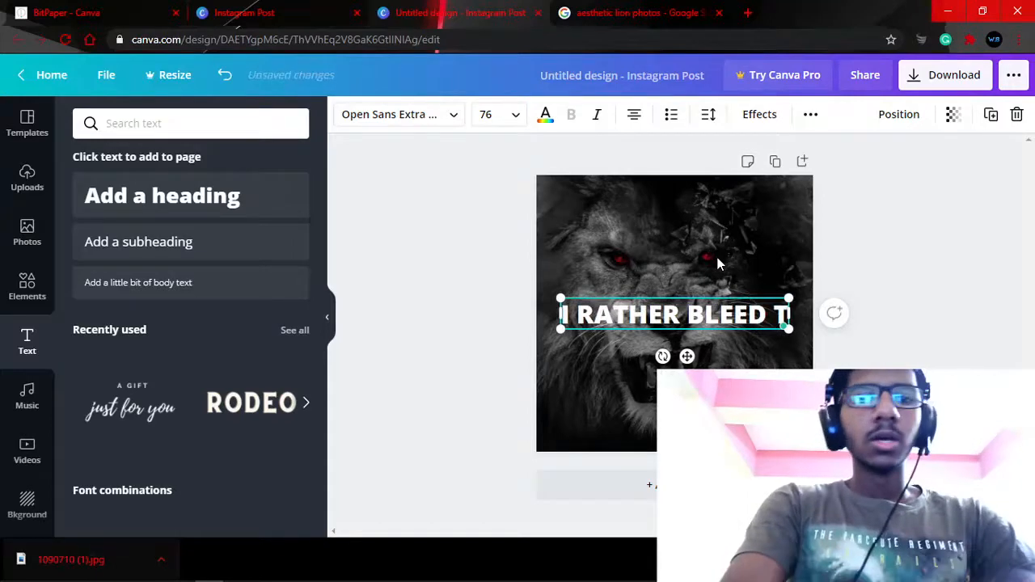
{"action": "type", "text": "O DEAT"}
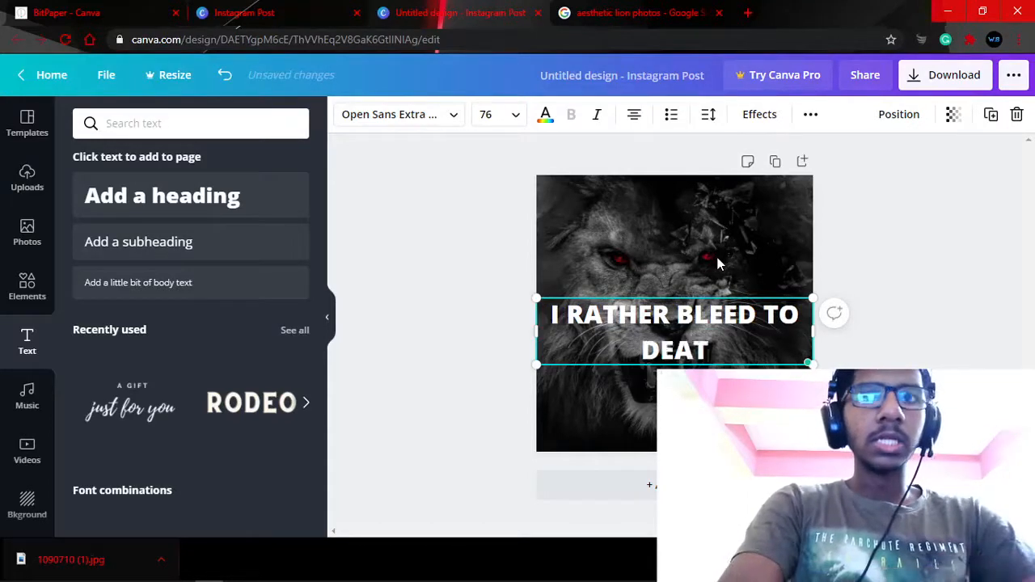
{"action": "type", "text": "H THAN"}
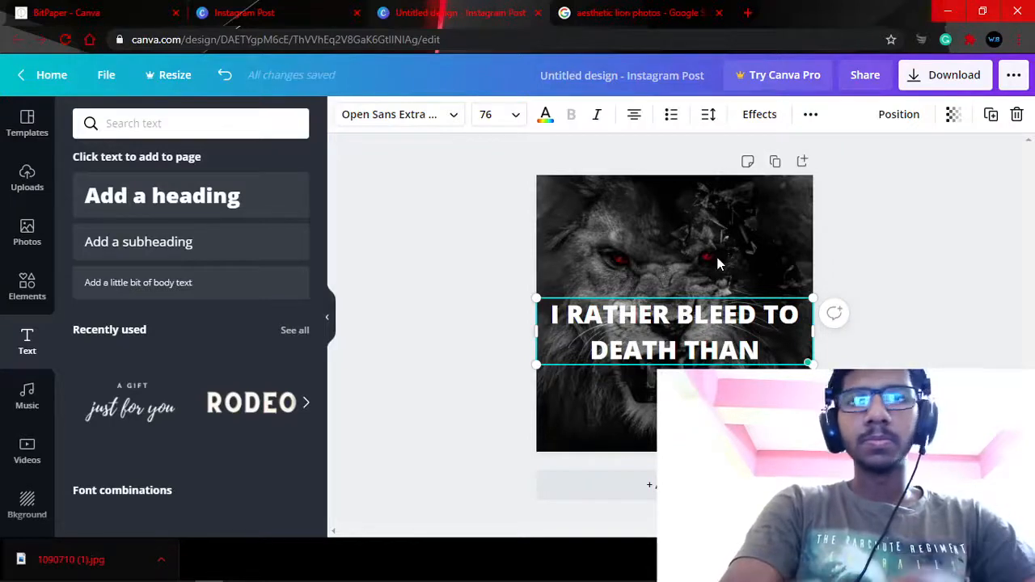
{"action": "type", "text": " GIVI"}
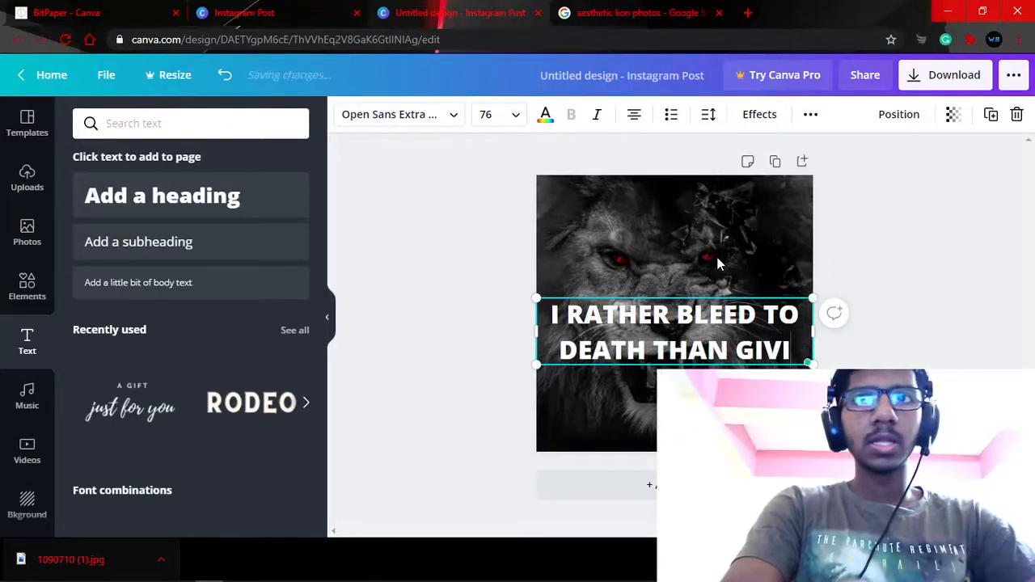
{"action": "type", "text": "NG U"}
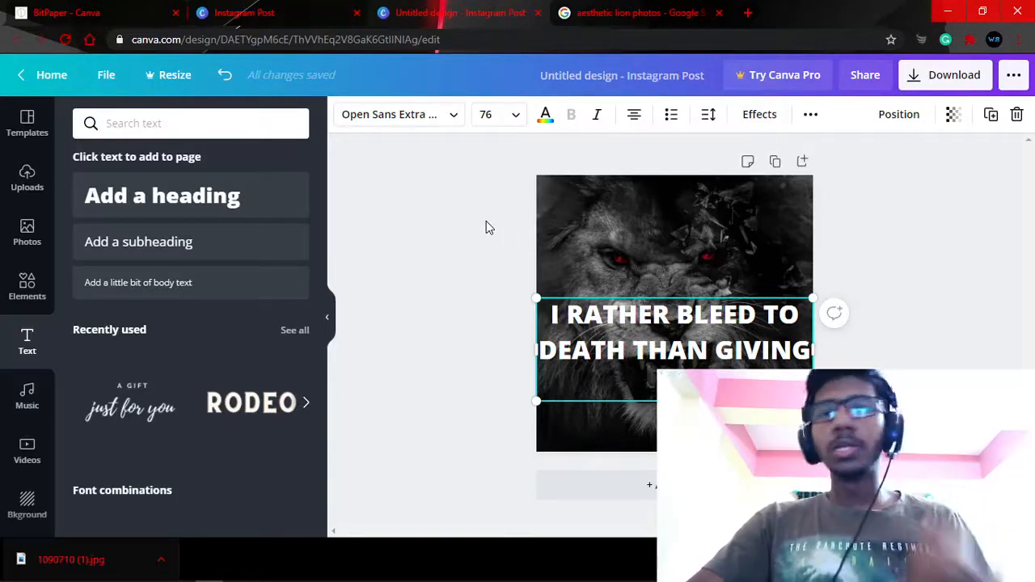
Change the quote's font to League Spartan.
{"action": "left_click", "coordinate": [457, 116]}
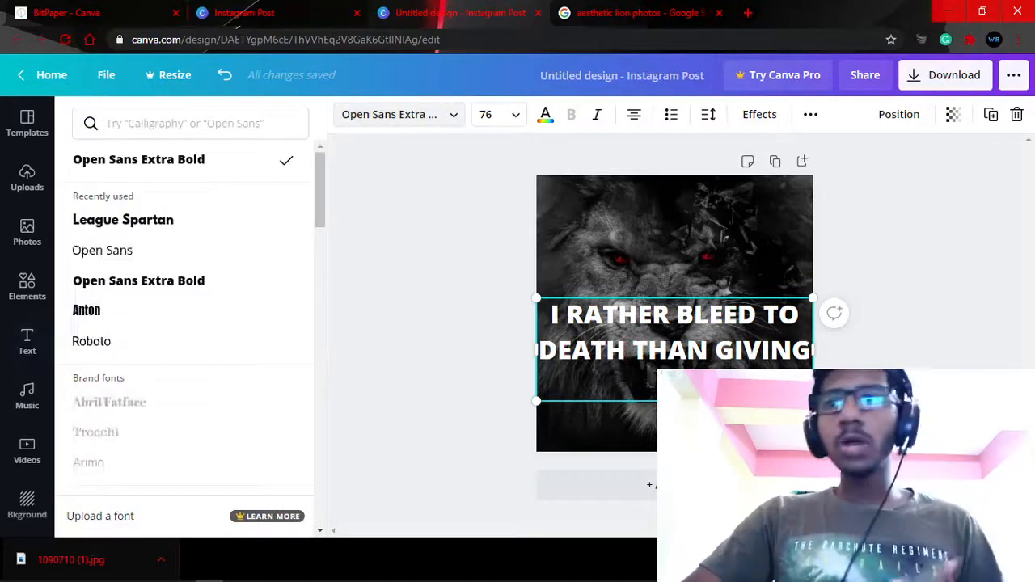
{"action": "left_click", "coordinate": [1019, 560]}
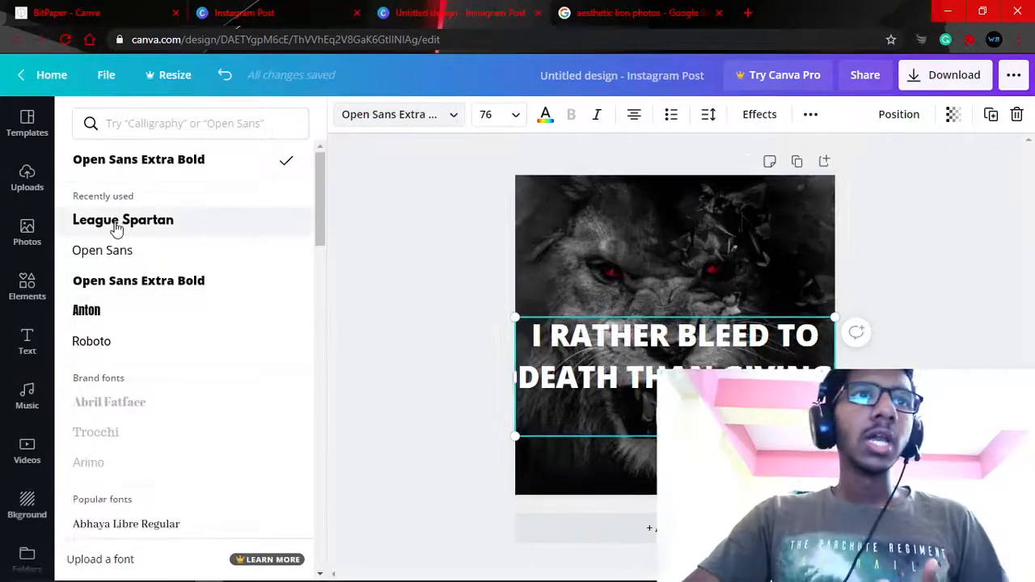
{"action": "left_click", "coordinate": [118, 227]}
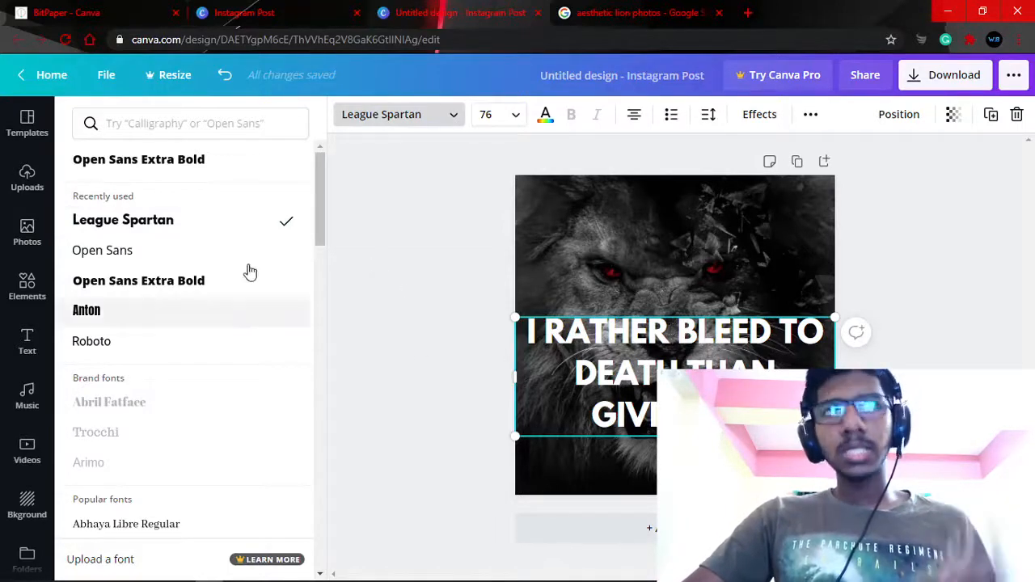
{"action": "left_click", "coordinate": [434, 264]}
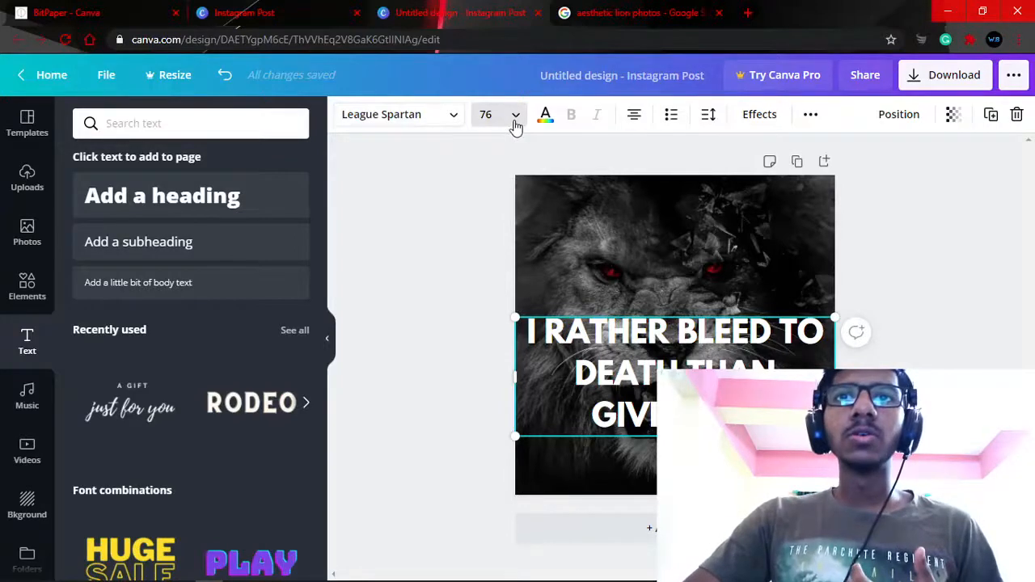
Narrow the quote's text box from its left edge so the first line reads "I RATHER BLEED".
{"action": "left_click_drag", "start_coordinate": [512, 383], "coordinate": [562, 382]}
{"action": "left_click_drag", "start_coordinate": [565, 382], "coordinate": [570, 381]}
{"action": "left_click", "coordinate": [887, 155]}
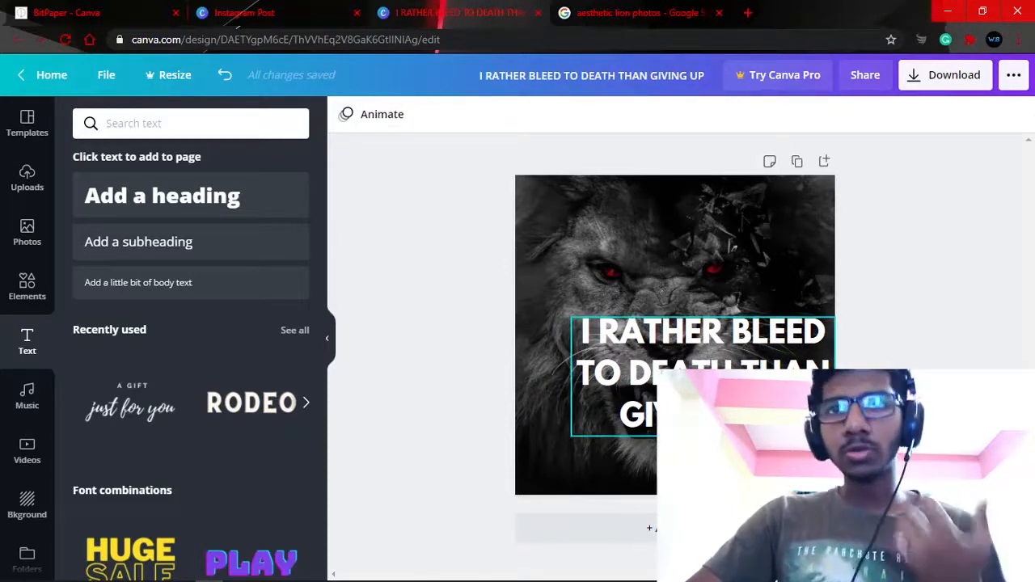
Move the quote slightly up and left, and scale it down to a font size of about 42.4.
{"action": "left_click", "coordinate": [709, 382]}
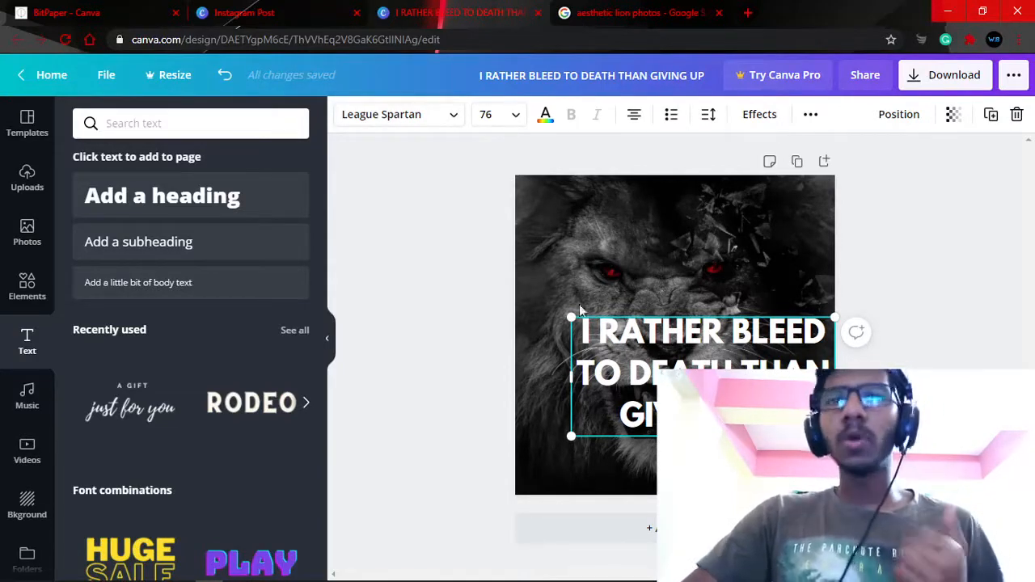
{"action": "left_click_drag", "start_coordinate": [588, 339], "coordinate": [576, 315]}
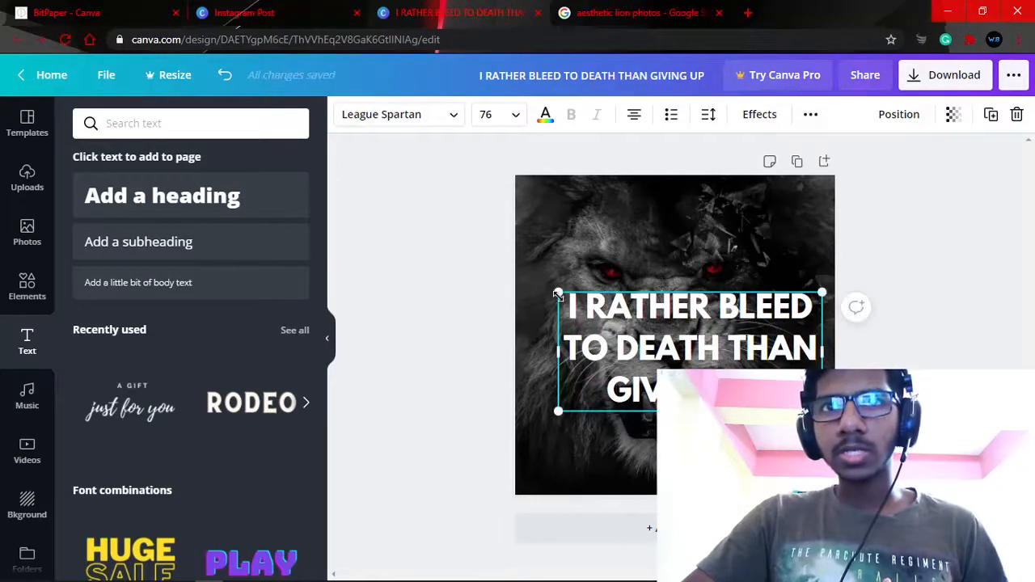
{"action": "left_click_drag", "start_coordinate": [558, 293], "coordinate": [662, 366]}
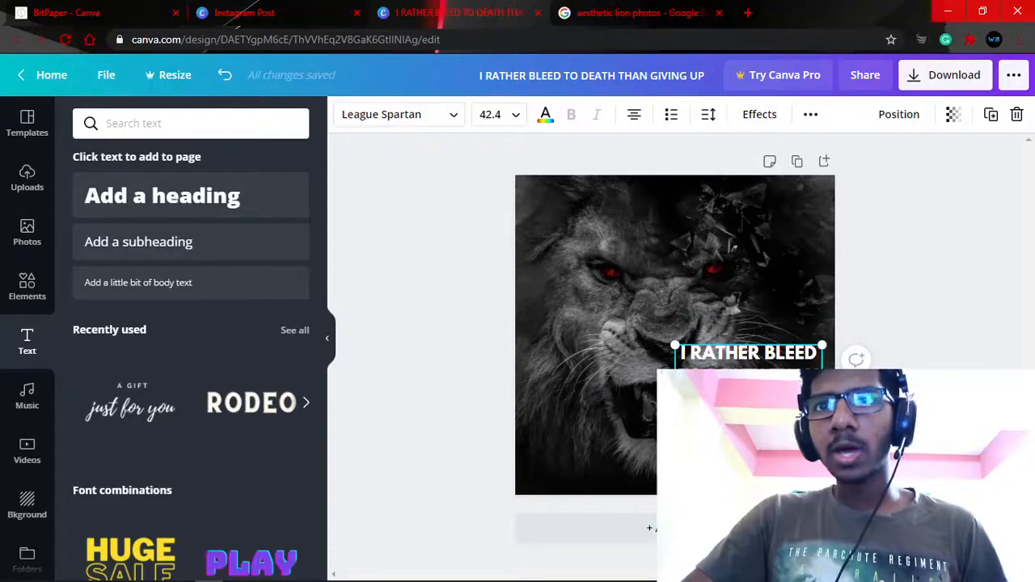
{"action": "left_click", "coordinate": [869, 429]}
{"action": "double_click", "coordinate": [749, 384]}
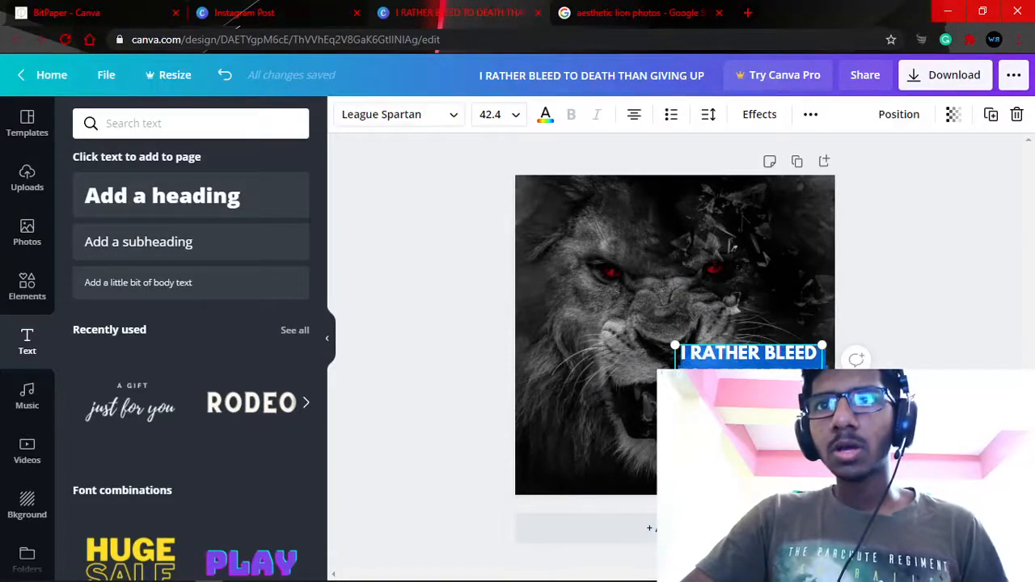
{"action": "double_click", "coordinate": [832, 351]}
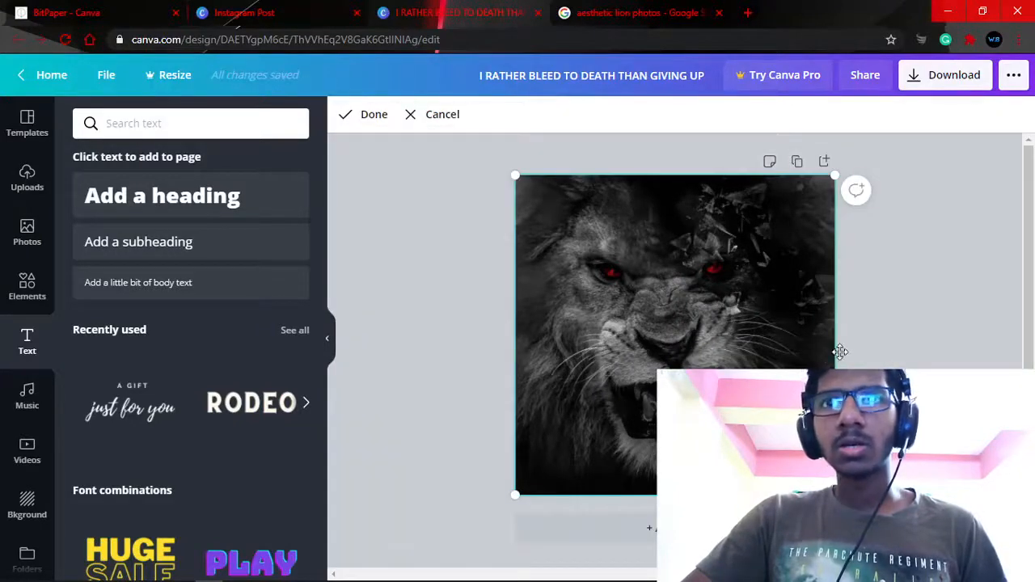
{"action": "left_click", "coordinate": [873, 347]}
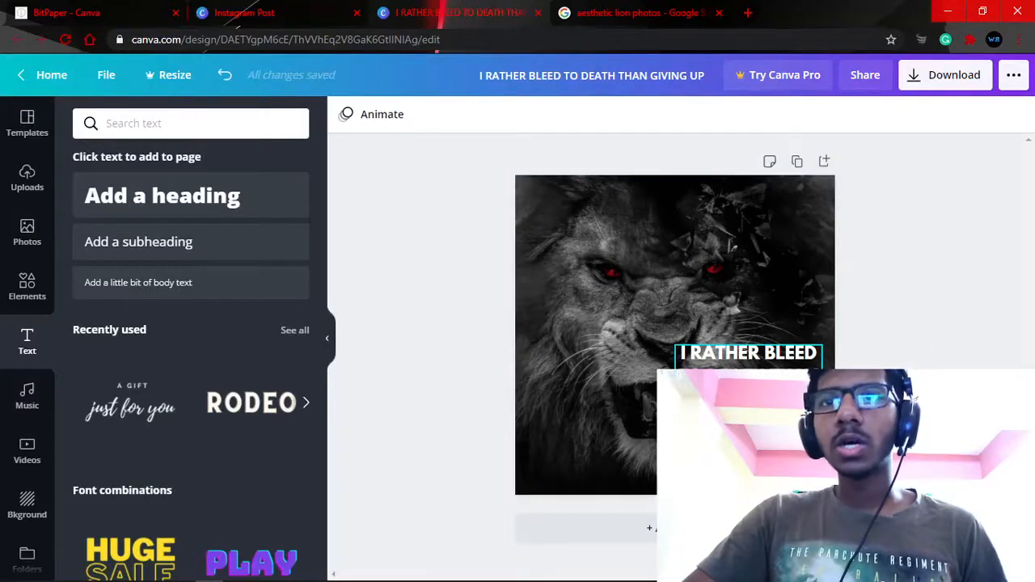
Move the quote to the horizontal centre of the page's lower part, below the lion's nose.
{"action": "left_click", "coordinate": [749, 384]}
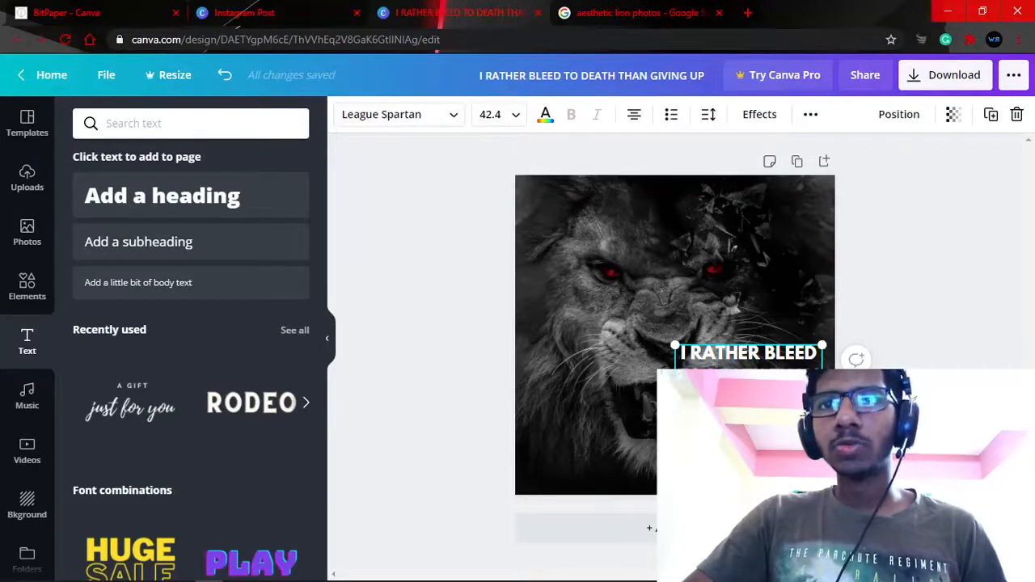
{"action": "left_click", "coordinate": [750, 461]}
{"action": "left_click", "coordinate": [749, 385]}
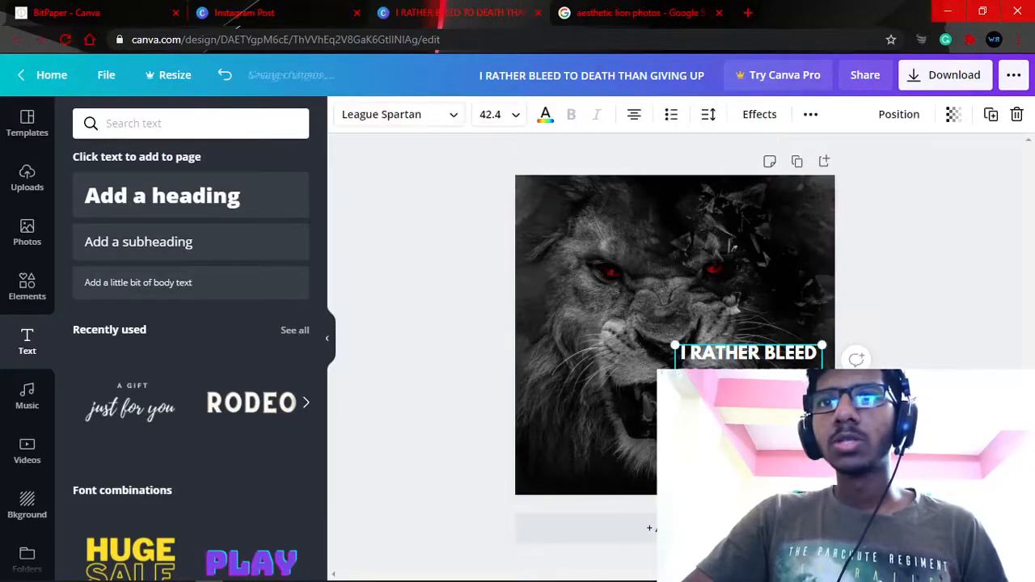
{"action": "left_click_drag", "start_coordinate": [749, 384], "coordinate": [676, 436]}
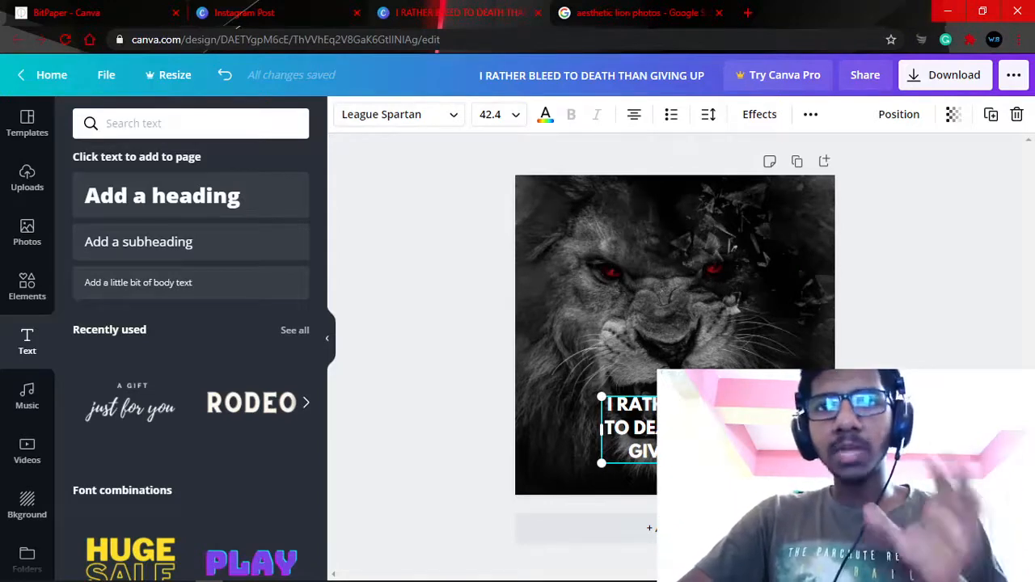
Tighten the quote's line height to 0.92, keeping the letter spacing at 0.
{"action": "left_click", "coordinate": [709, 116]}
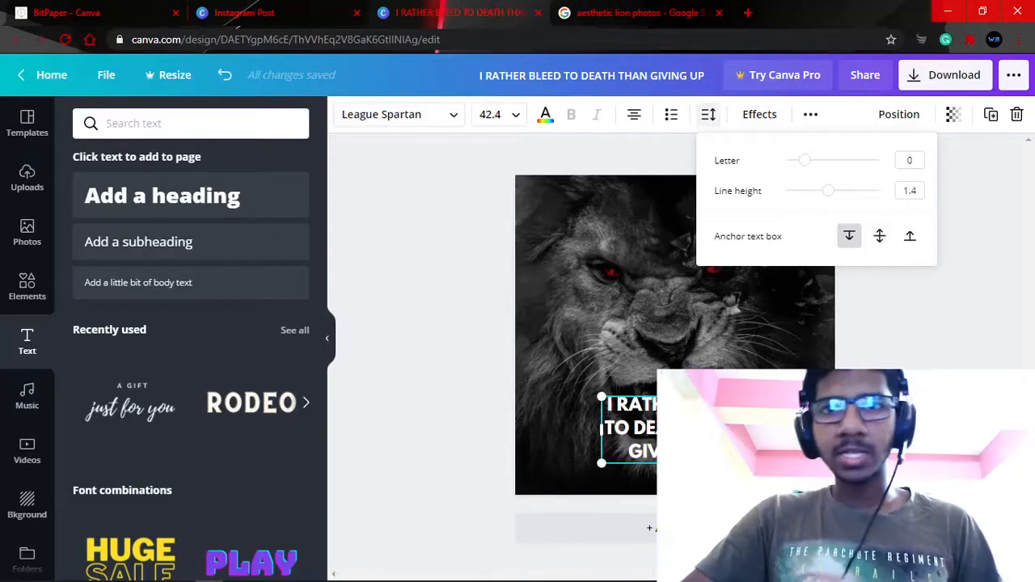
{"action": "mouse_move", "coordinate": [803, 169]}
{"action": "left_mouse_down"}
{"action": "mouse_move", "coordinate": [784, 166]}
{"action": "mouse_move", "coordinate": [807, 167]}
{"action": "left_mouse_up"}
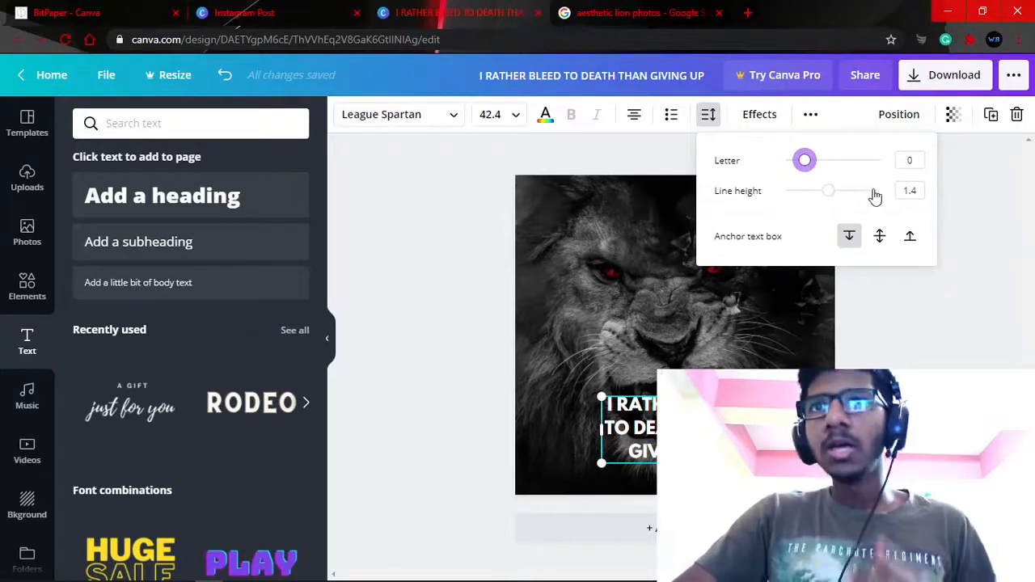
{"action": "left_click_drag", "start_coordinate": [827, 191], "coordinate": [810, 195]}
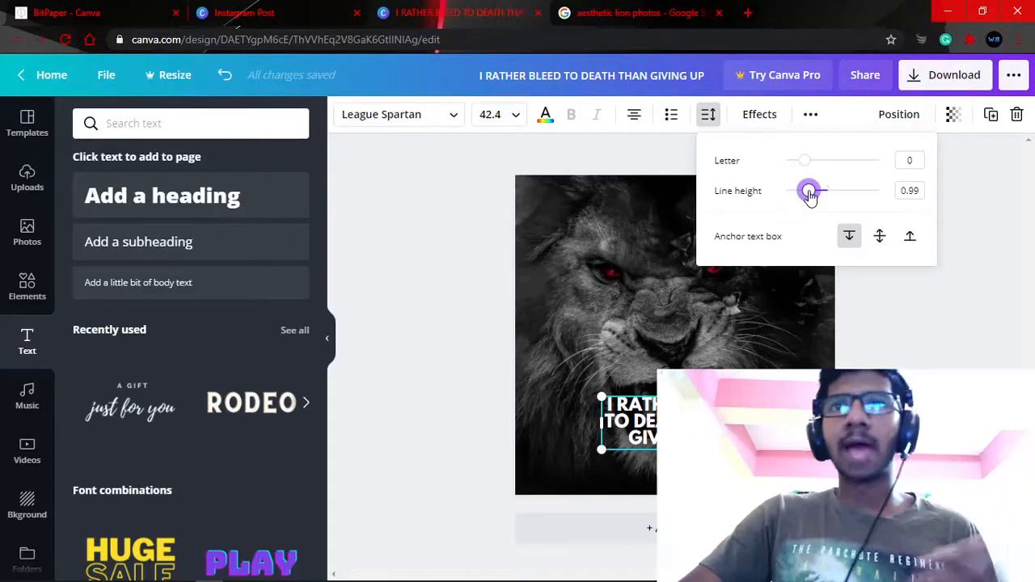
{"action": "left_click_drag", "start_coordinate": [810, 194], "coordinate": [806, 193]}
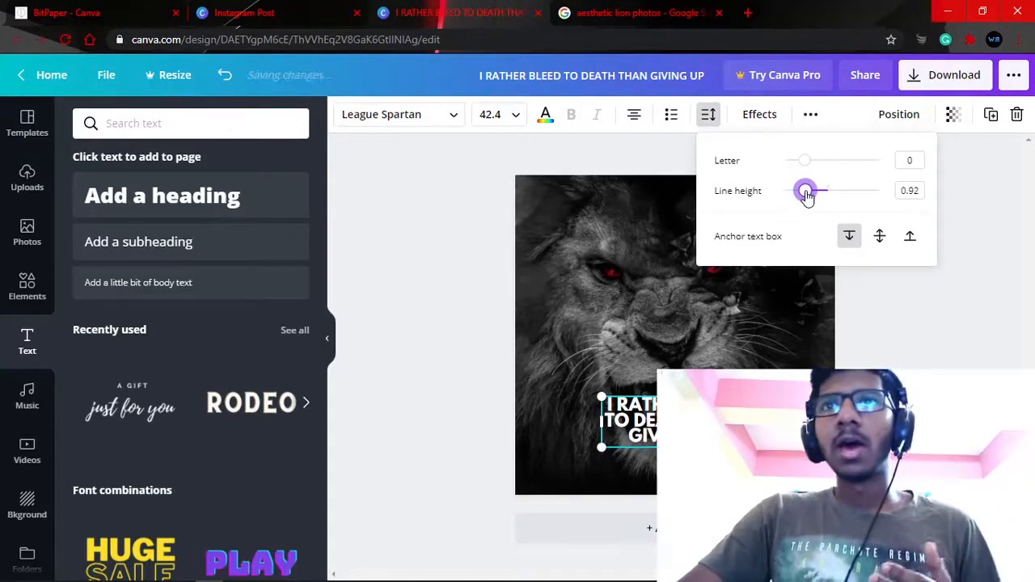
Move the quote straight down until its lower edge meets the page's lower margin guide, keeping it centred.
{"action": "left_click", "coordinate": [937, 331]}
{"action": "left_click_drag", "start_coordinate": [702, 422], "coordinate": [702, 439]}
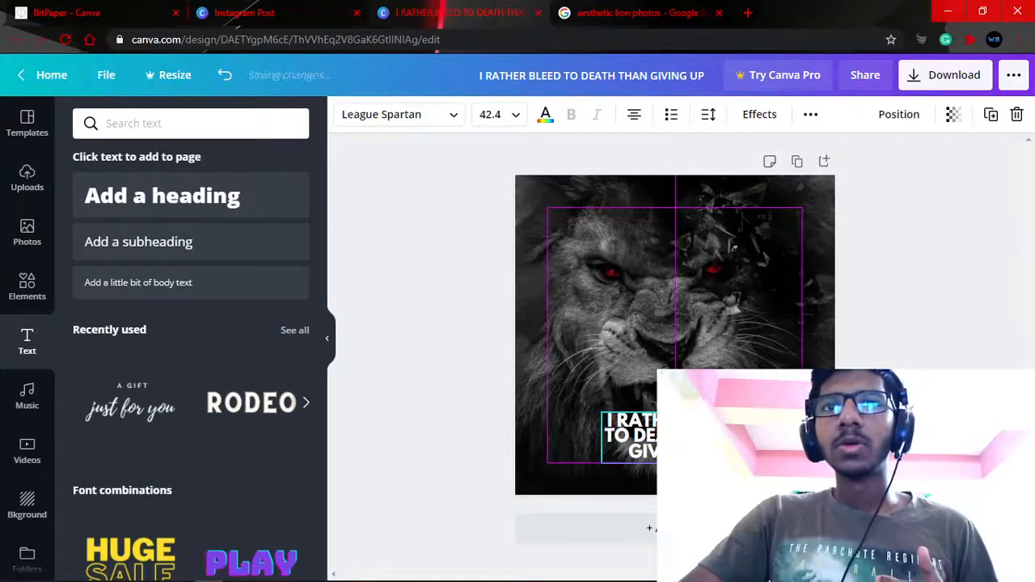
{"action": "left_click", "coordinate": [1010, 354]}
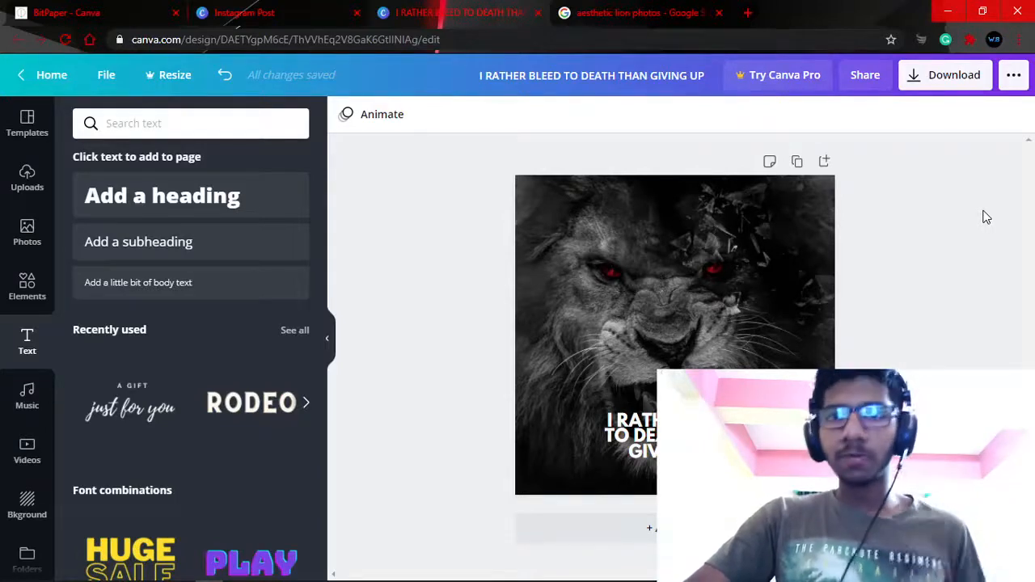
Duplicate the quote text and align the copy exactly over the original quote.
{"action": "left_click", "coordinate": [635, 437]}
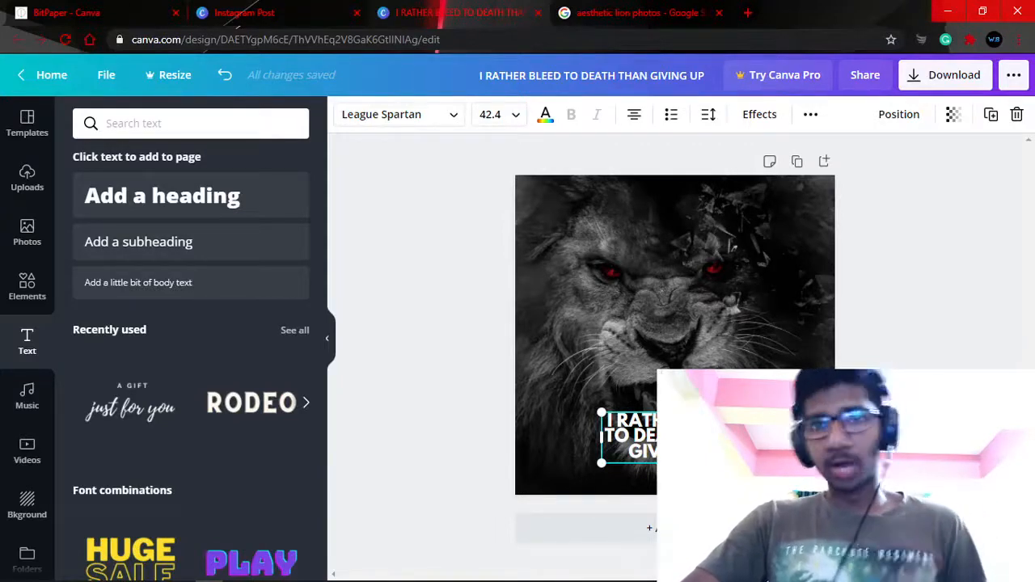
{"action": "left_click", "coordinate": [647, 340]}
{"action": "left_click", "coordinate": [635, 436]}
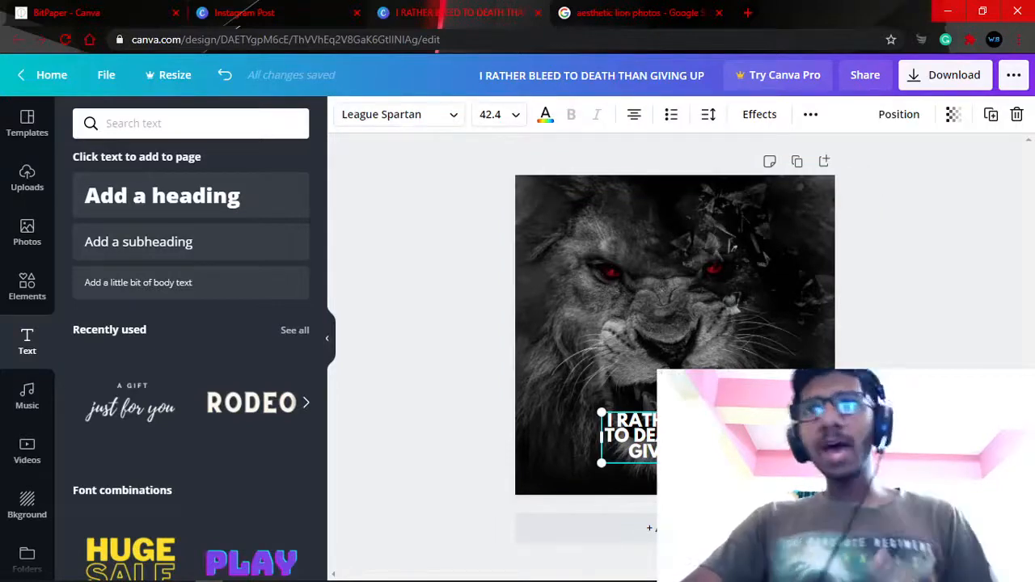
{"action": "left_click", "coordinate": [991, 115]}
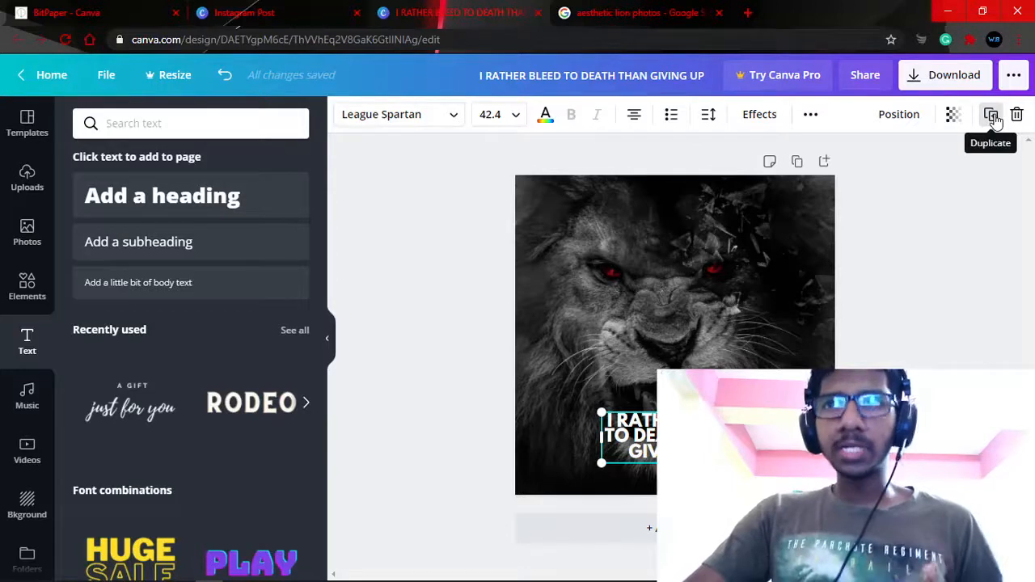
{"action": "left_click", "coordinate": [994, 117]}
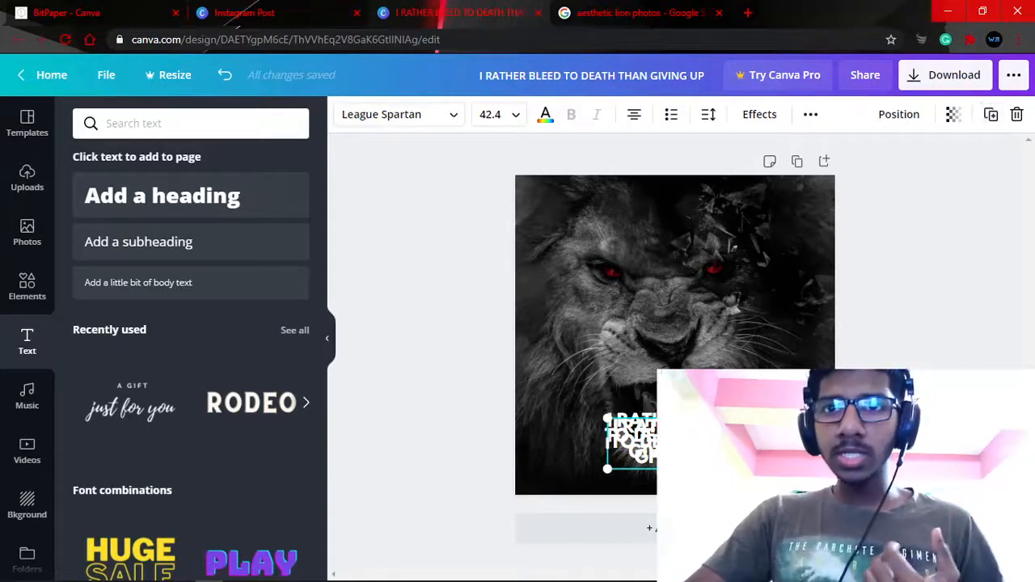
{"action": "left_click_drag", "start_coordinate": [631, 441], "coordinate": [675, 433]}
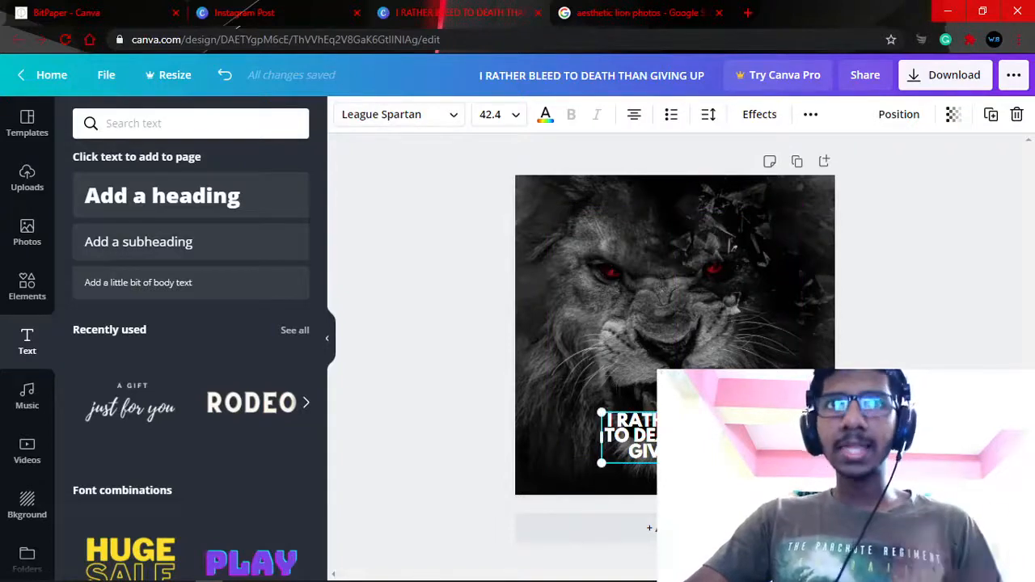
Colour the upper copy of the quote black and set its font size to 43.4.
{"action": "left_click", "coordinate": [546, 119]}
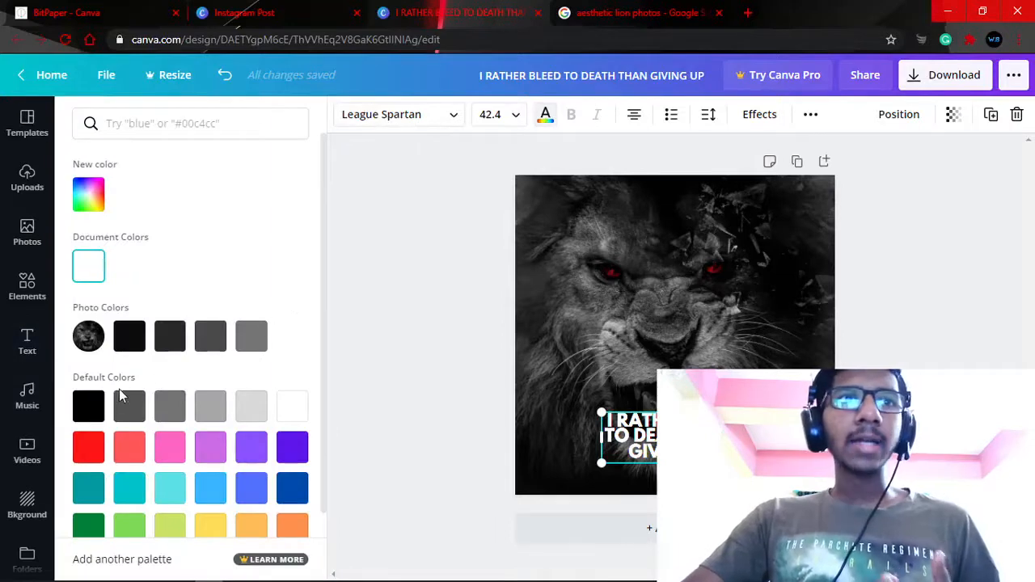
{"action": "left_click", "coordinate": [93, 404]}
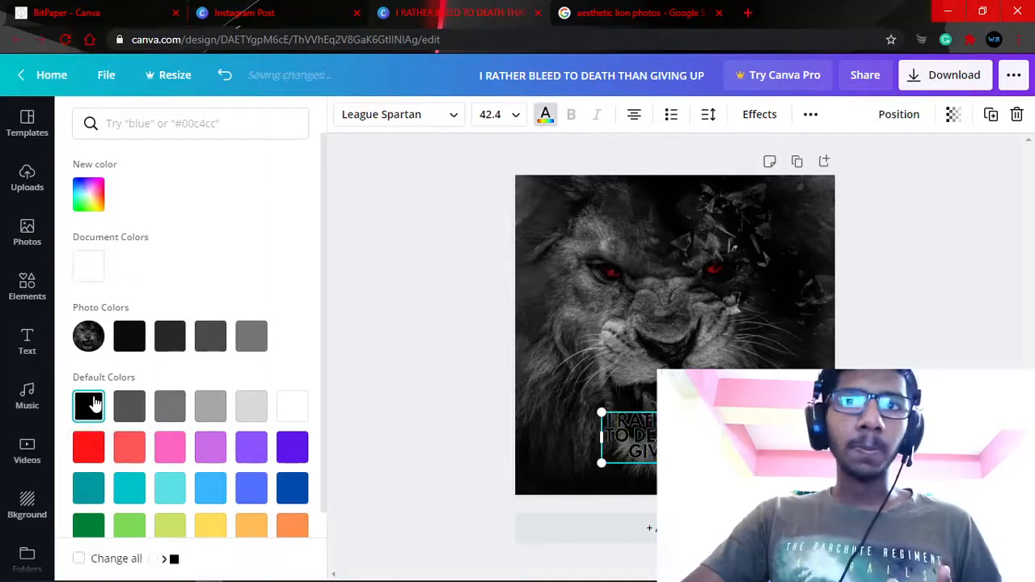
{"action": "left_click", "coordinate": [629, 452]}
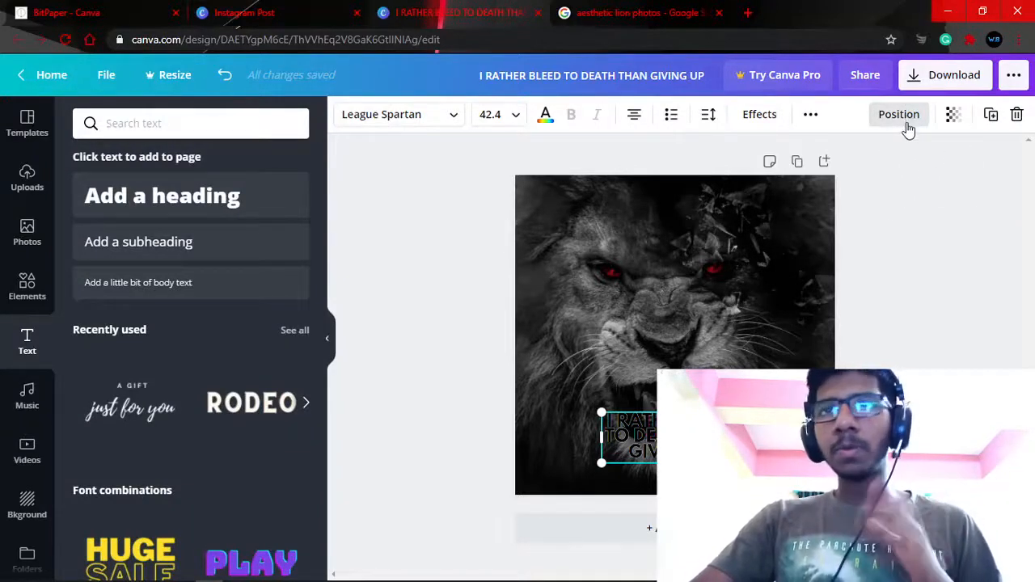
{"action": "left_click", "coordinate": [499, 117]}
{"action": "key", "text": "BackSpace"}
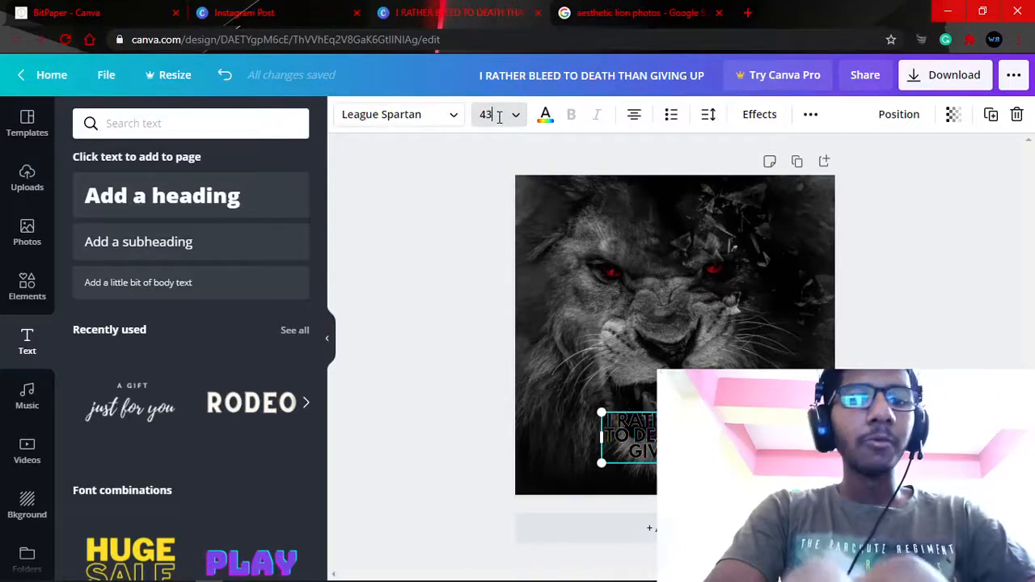
{"action": "type", "text": ".4"}
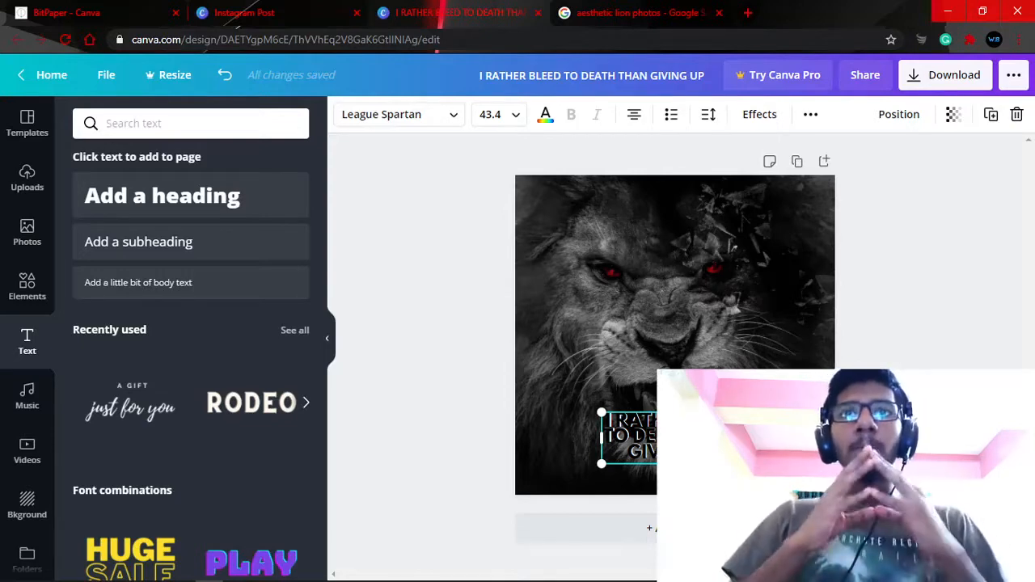
Send the black copy of the quote backward so it sits behind the white quote as a shadow.
{"action": "left_click", "coordinate": [902, 117]}
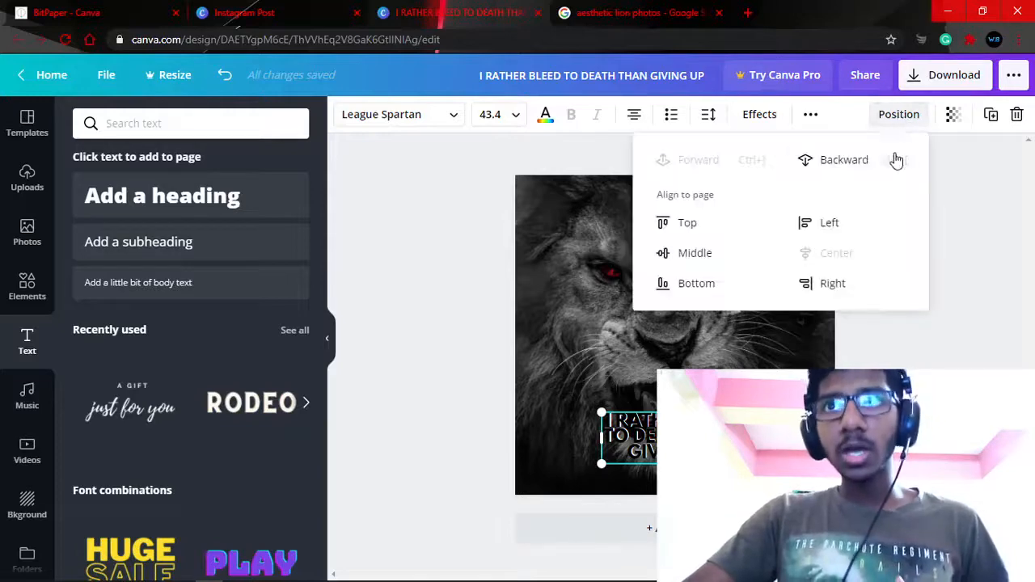
{"action": "left_click", "coordinate": [844, 162]}
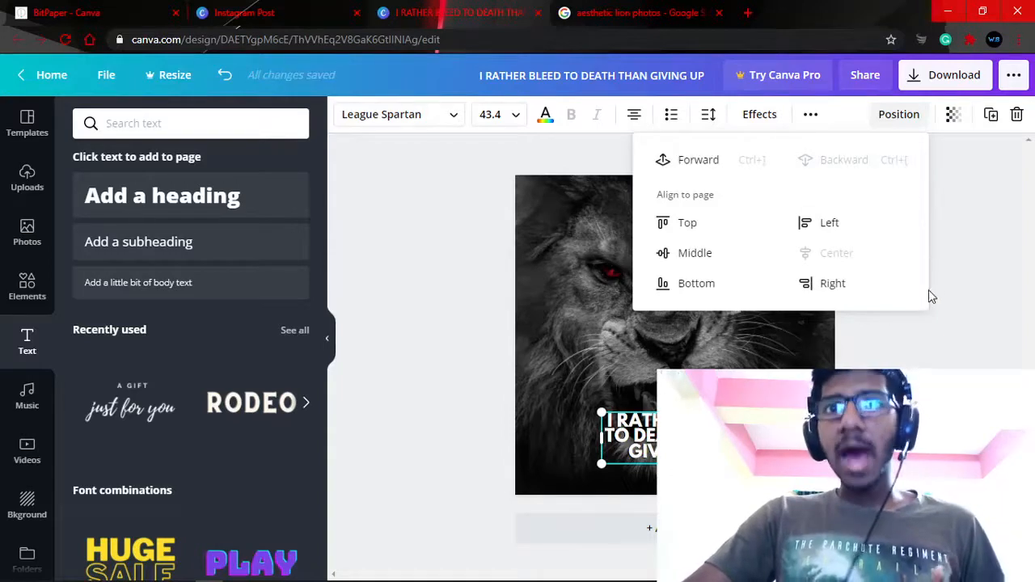
{"action": "left_click", "coordinate": [931, 363]}
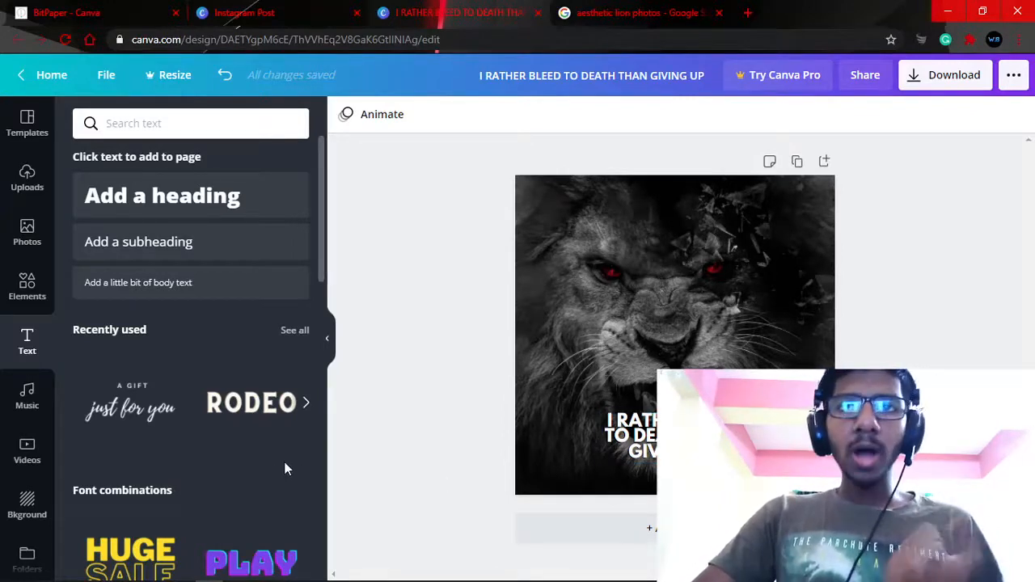
{"action": "left_click", "coordinate": [120, 239]}
{"action": "key", "text": "BackSpace"}
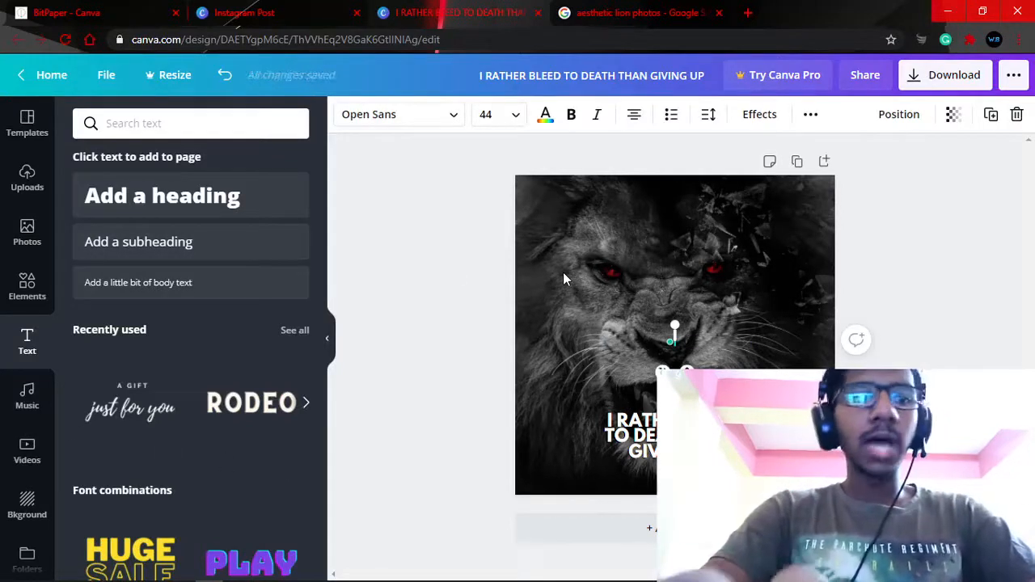
{"action": "type", "text": "@mot"}
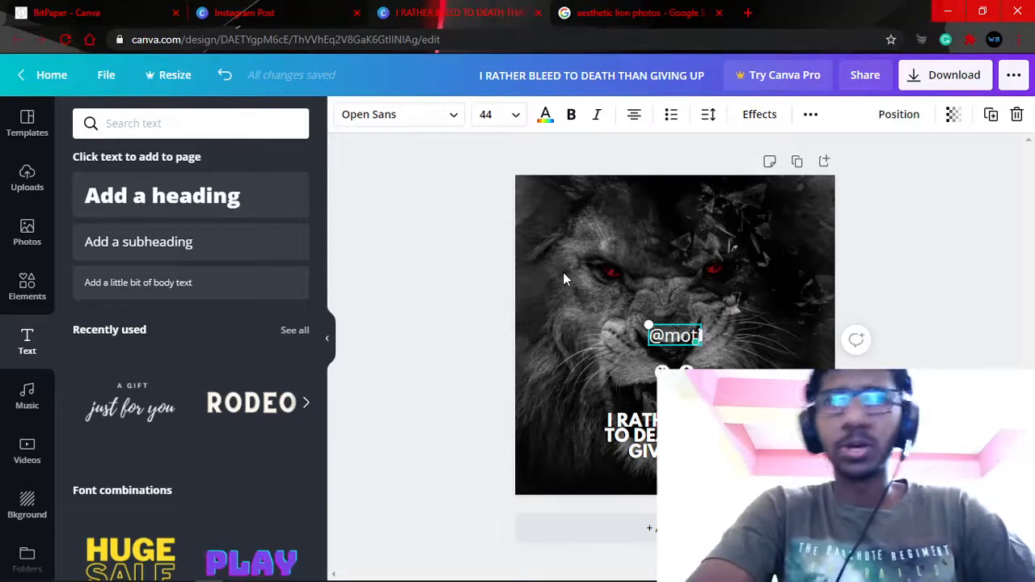
{"action": "type", "text": "ivation"}
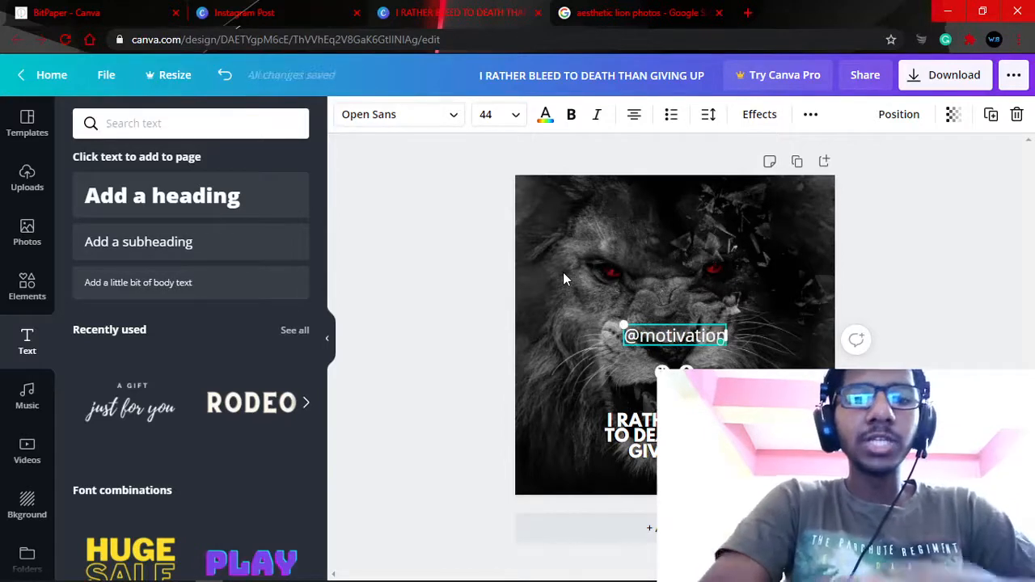
{"action": "type", "text": "xa"}
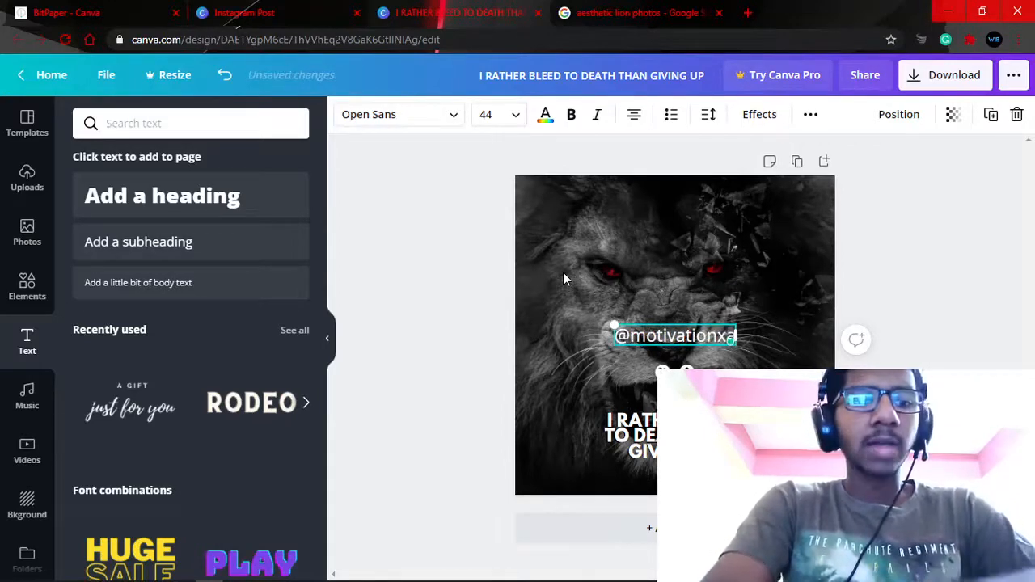
{"action": "type", "text": "cce"}
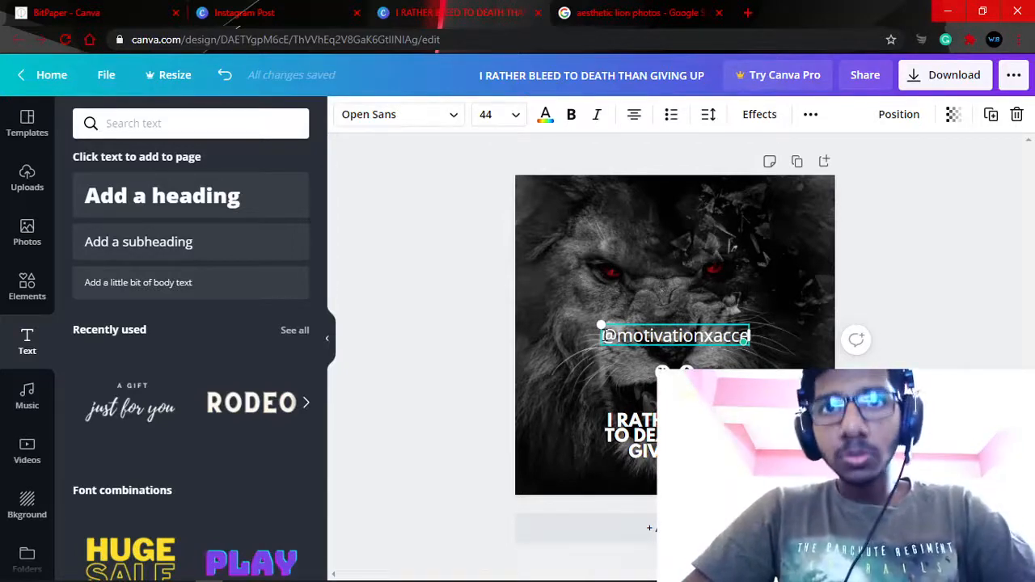
{"action": "left_click_drag", "start_coordinate": [604, 335], "coordinate": [647, 335]}
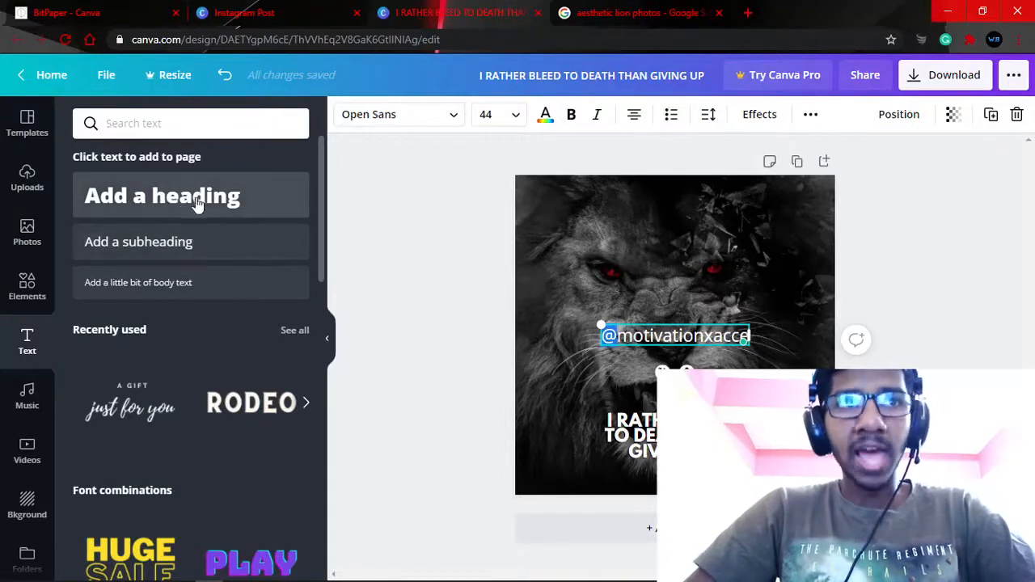
{"action": "left_click_drag", "start_coordinate": [650, 337], "coordinate": [749, 336]}
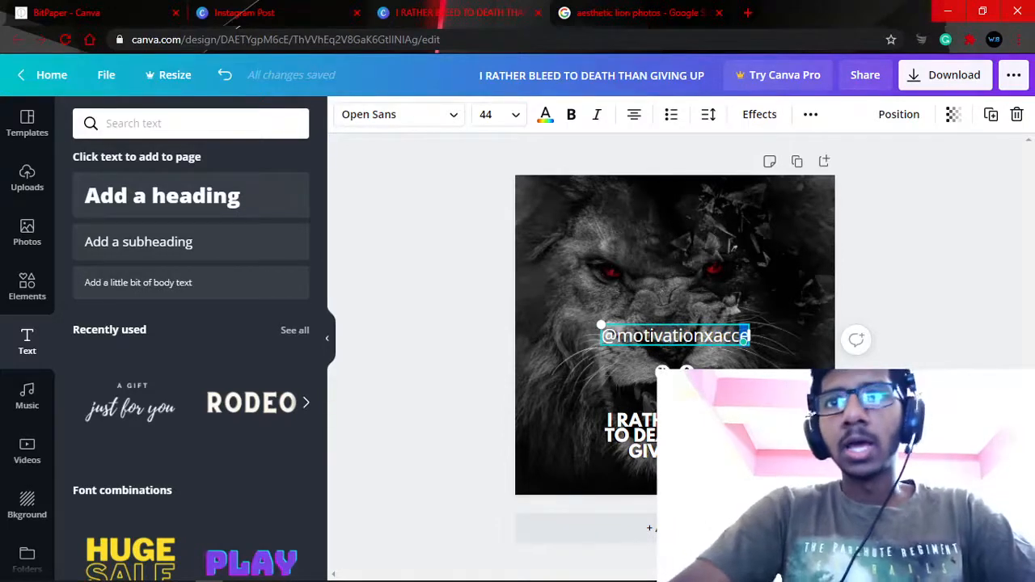
{"action": "key", "text": "Left"}
{"action": "type", "text": "0"}
{"action": "key", "text": "BackSpace"}
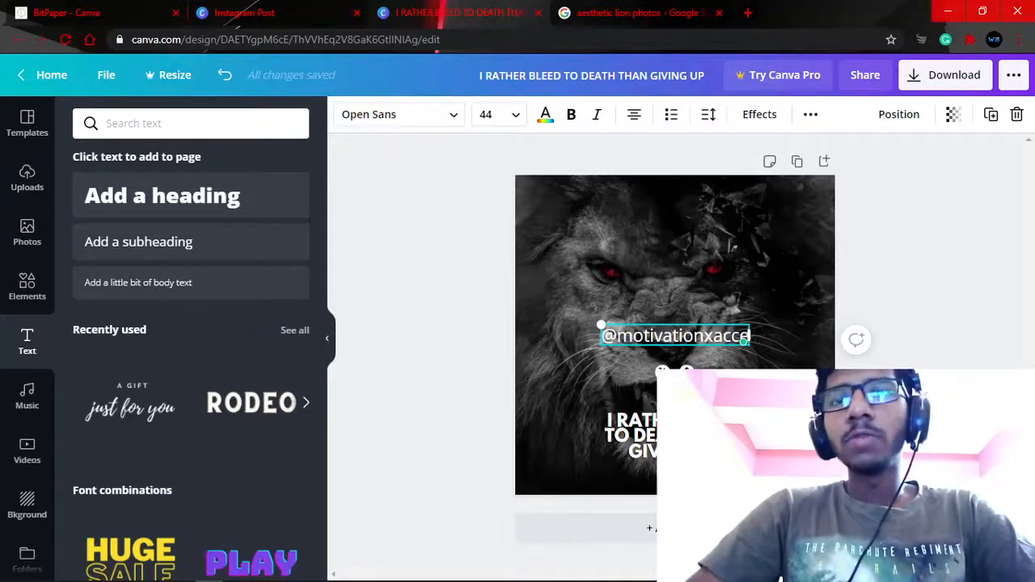
{"action": "type", "text": "leration"}
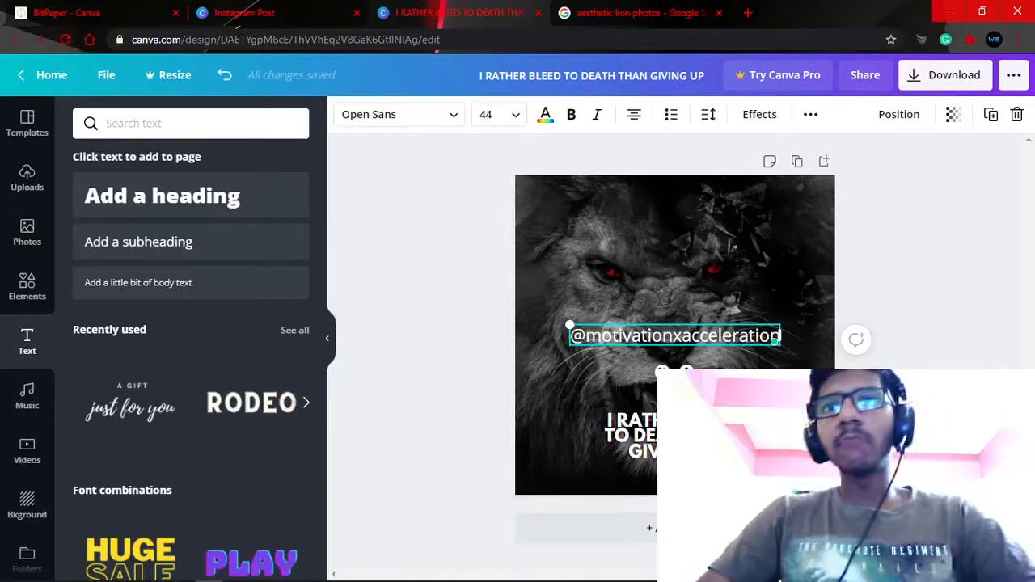
Scale the handle text down to font size 25 and place it centred directly above the quote.
{"action": "left_click_drag", "start_coordinate": [569, 325], "coordinate": [633, 407]}
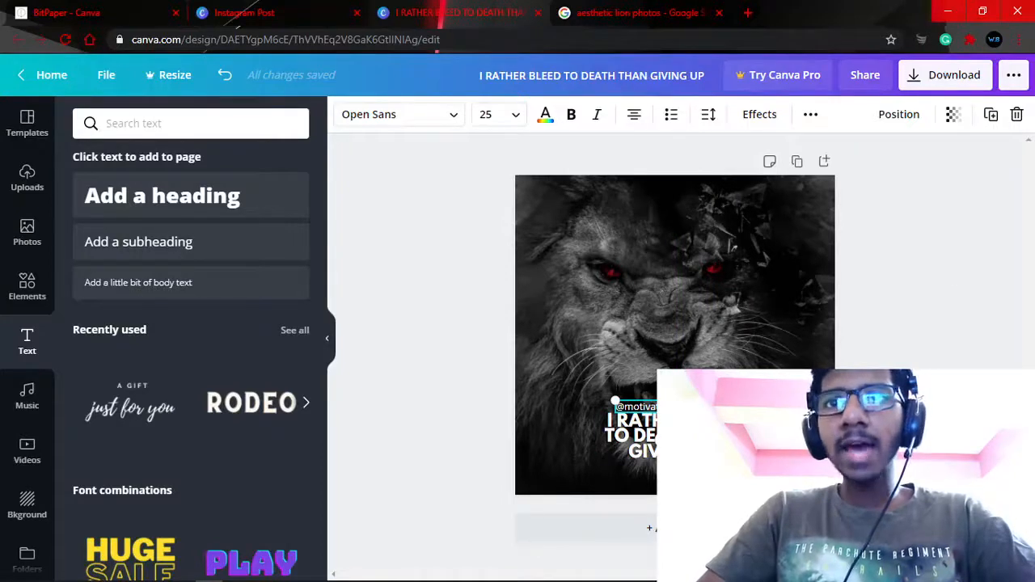
{"action": "mouse_move", "coordinate": [633, 408]}
{"action": "left_mouse_down"}
{"action": "mouse_move", "coordinate": [634, 380]}
{"action": "mouse_move", "coordinate": [633, 408]}
{"action": "left_mouse_up"}
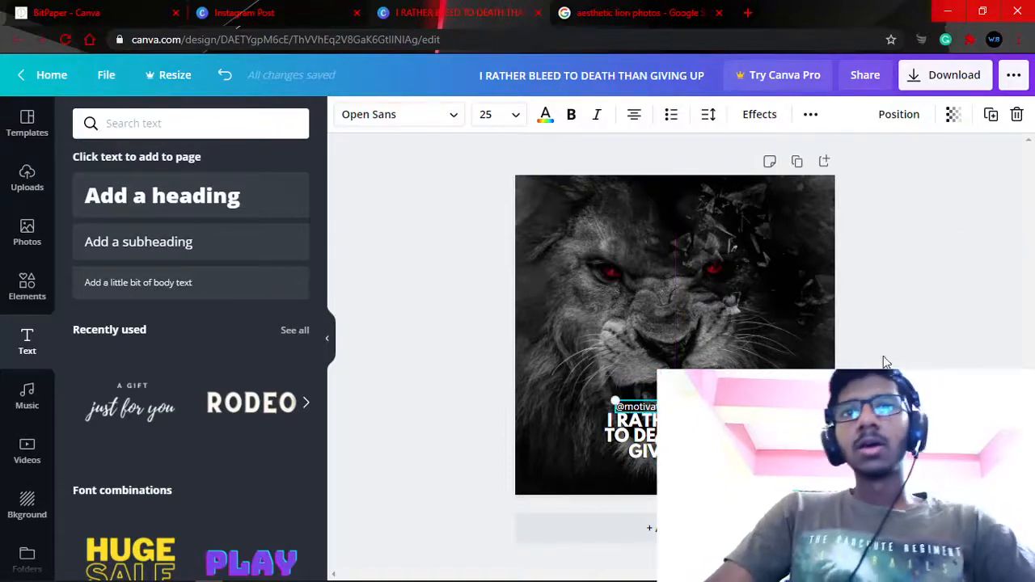
{"action": "left_click", "coordinate": [950, 312]}
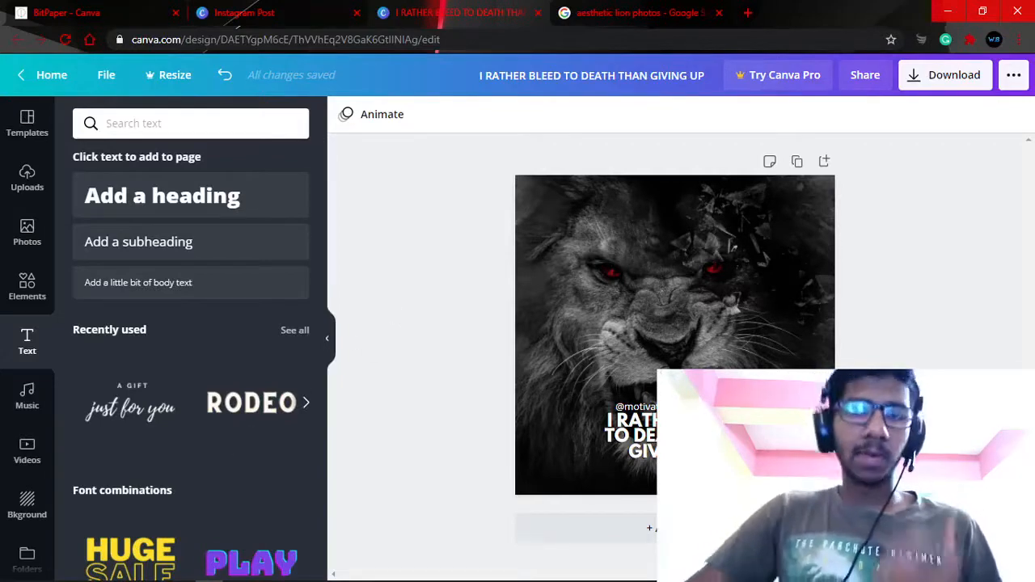
Search the elements library for "frames".
{"action": "left_click", "coordinate": [27, 285]}
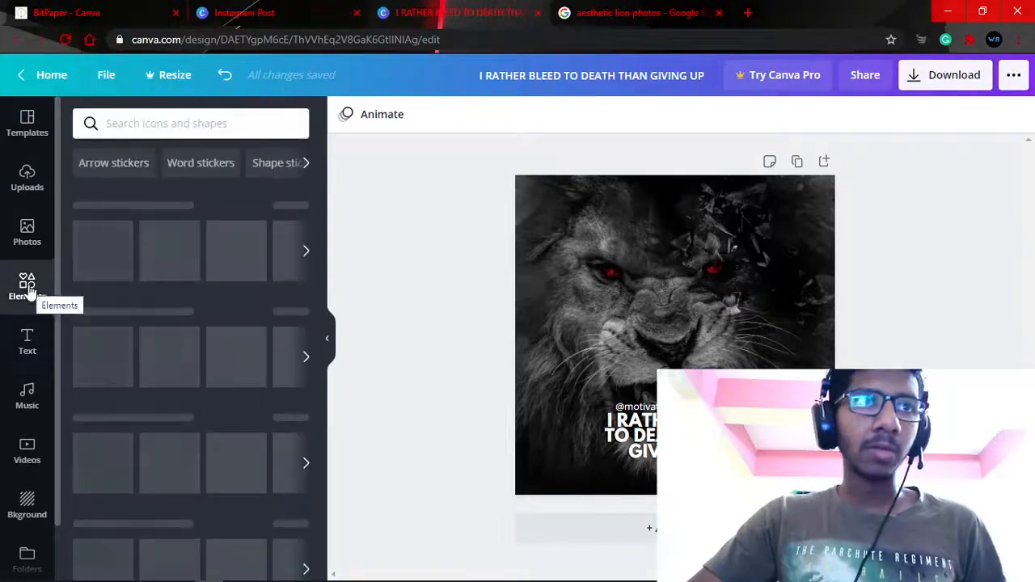
{"action": "left_click", "coordinate": [153, 121]}
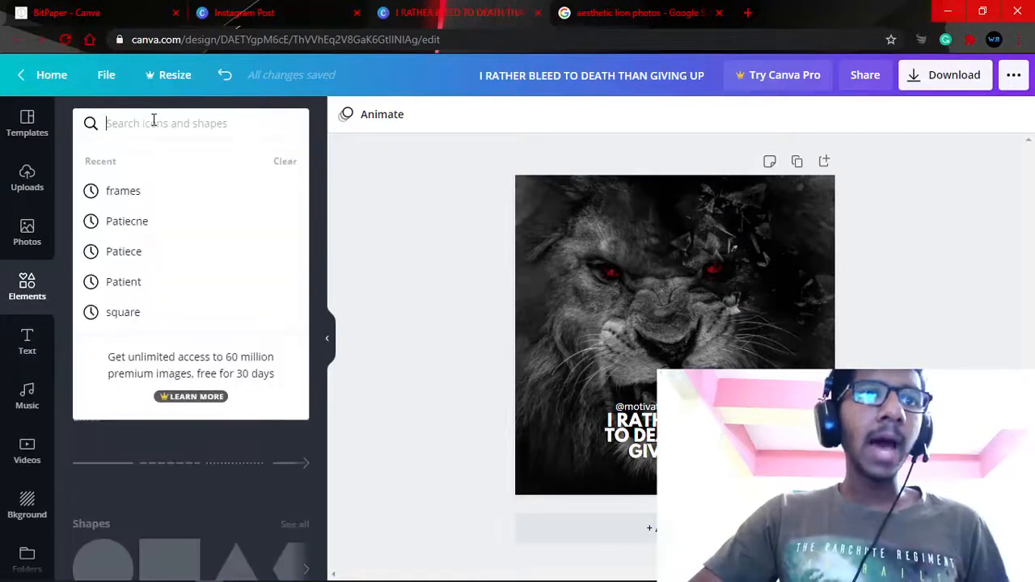
{"action": "type", "text": "frane"}
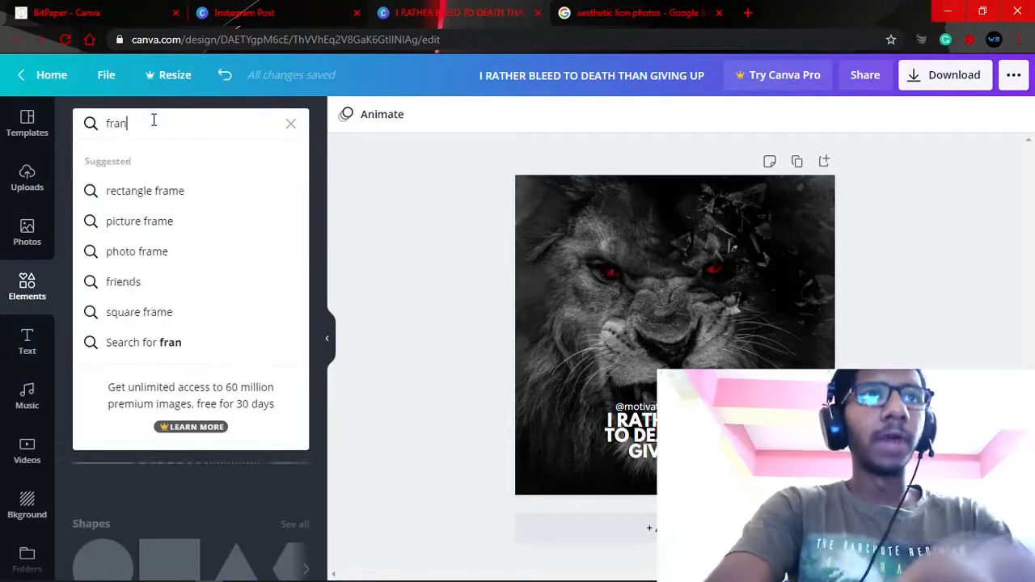
{"action": "key", "text": "BackSpace"}
{"action": "key", "text": "BackSpace"}
{"action": "type", "text": "mes"}
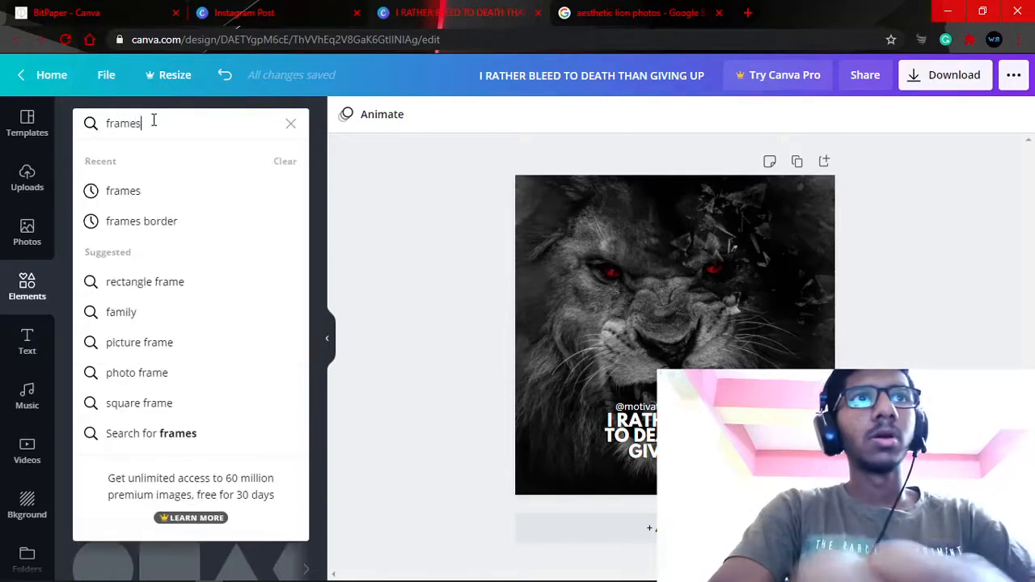
{"action": "key", "text": "Return"}
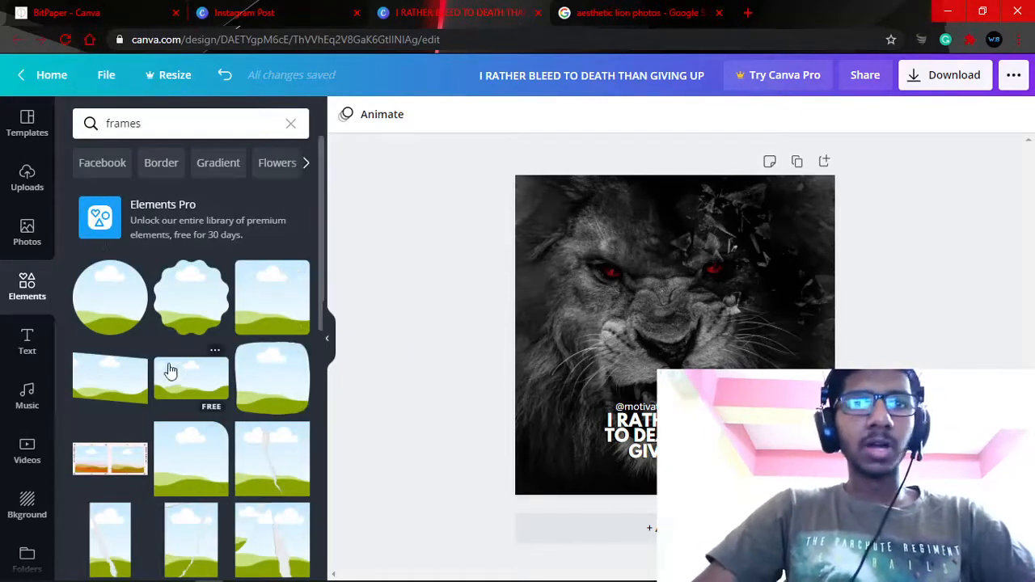
Add the plain circular frame, shrink it to a small circle and place it centred just above the handle text.
{"action": "left_click", "coordinate": [117, 296]}
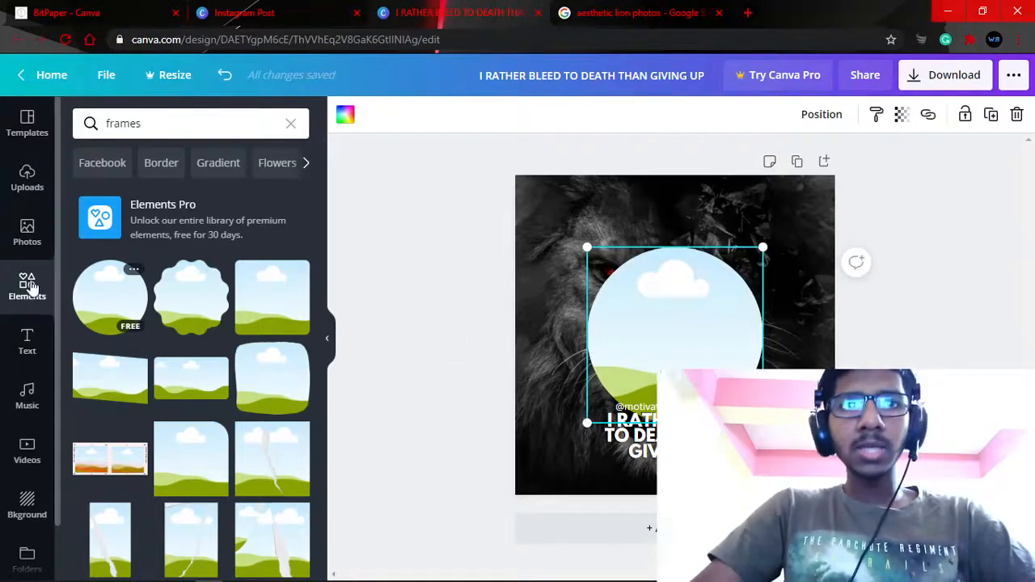
{"action": "left_click_drag", "start_coordinate": [681, 331], "coordinate": [673, 297]}
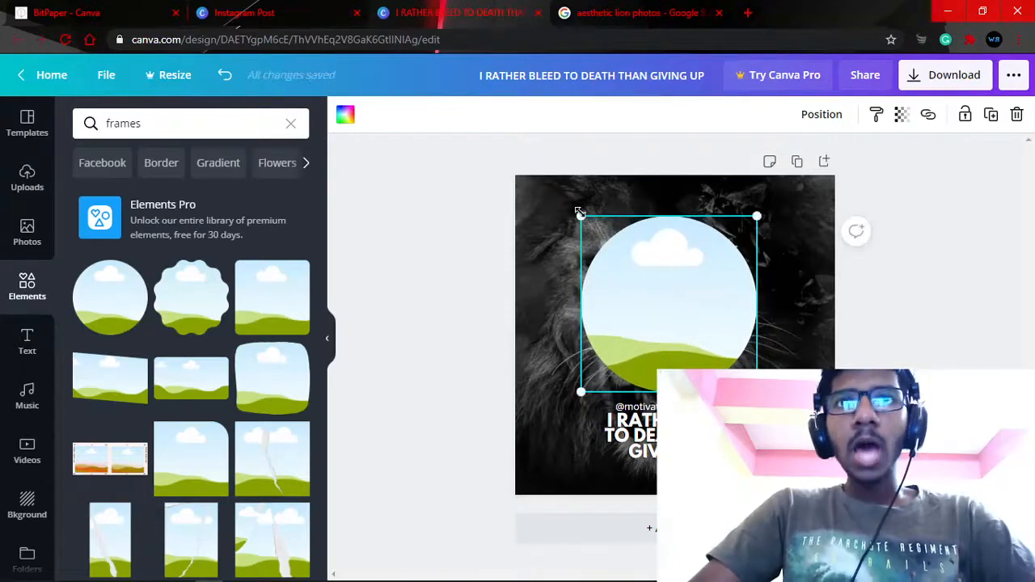
{"action": "left_click_drag", "start_coordinate": [580, 213], "coordinate": [675, 385]}
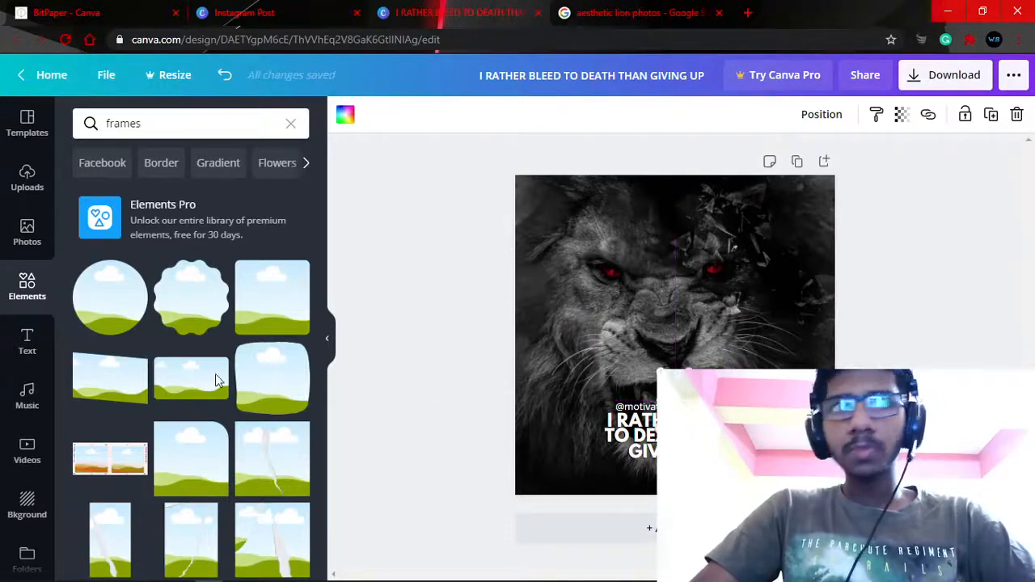
Fill the small circular frame above the handle with the round MA logo from the uploaded images.
{"action": "left_click", "coordinate": [27, 176]}
{"action": "scroll", "coordinate": [169, 302], "scroll_direction": "down", "scroll_amount": 8}
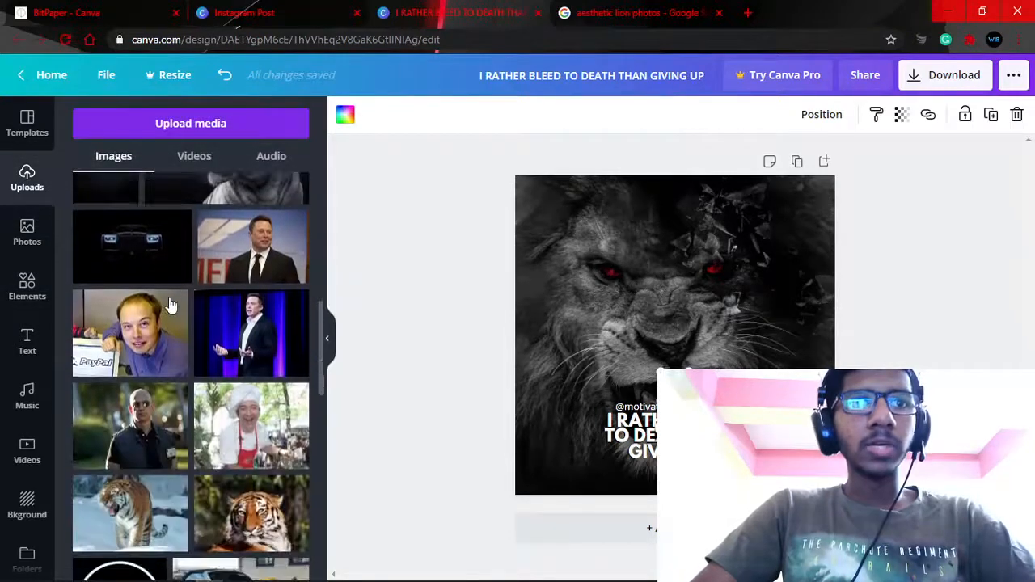
{"action": "scroll", "coordinate": [170, 304], "scroll_direction": "down", "scroll_amount": 4}
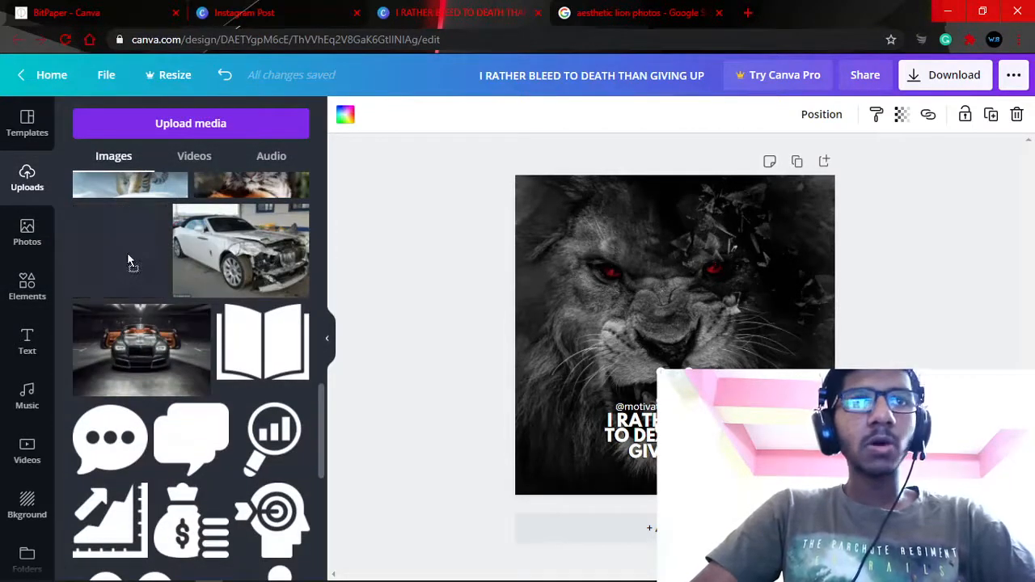
{"action": "left_click_drag", "start_coordinate": [127, 252], "coordinate": [680, 387]}
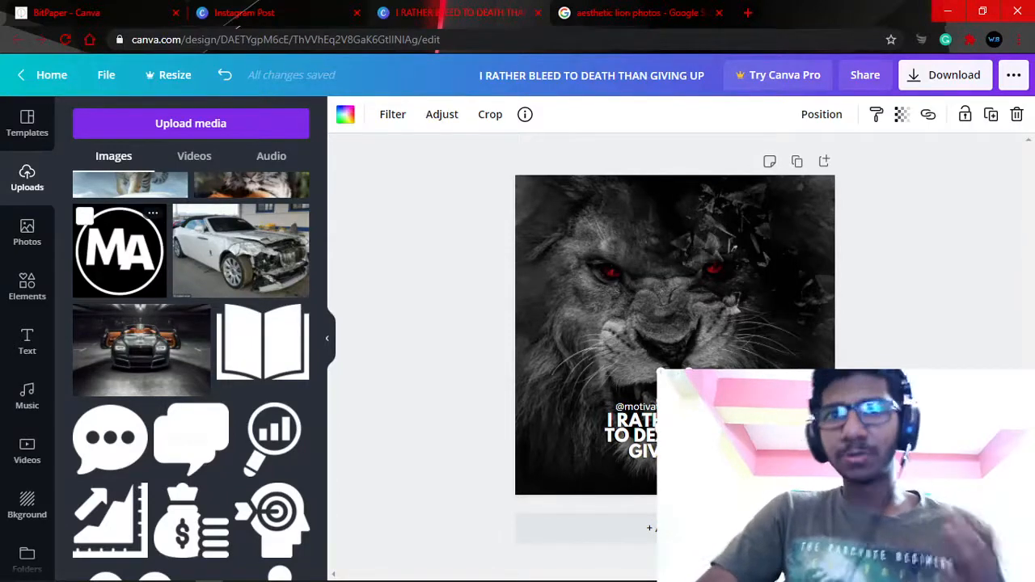
{"action": "left_click", "coordinate": [646, 324]}
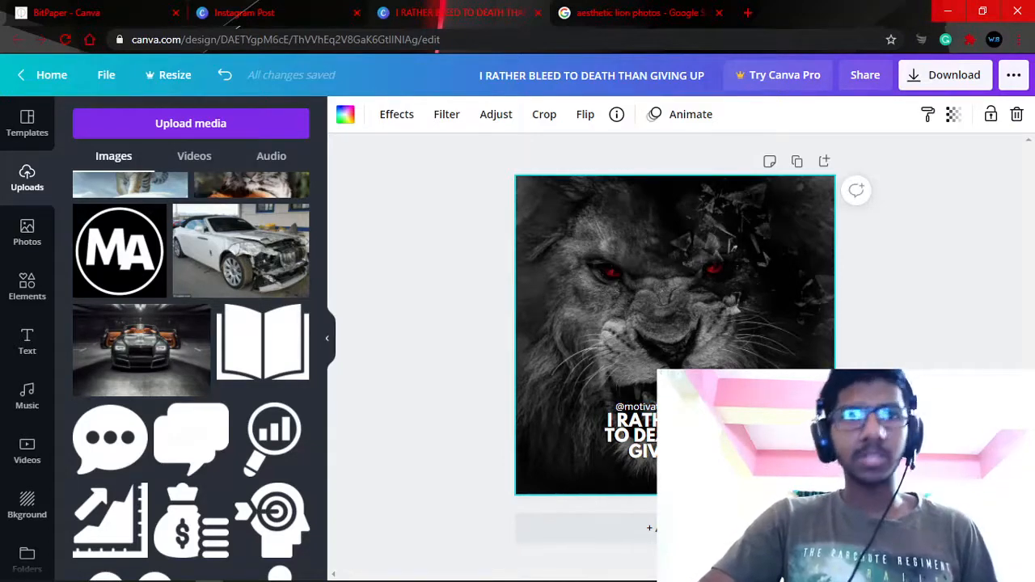
{"action": "left_click", "coordinate": [297, 348]}
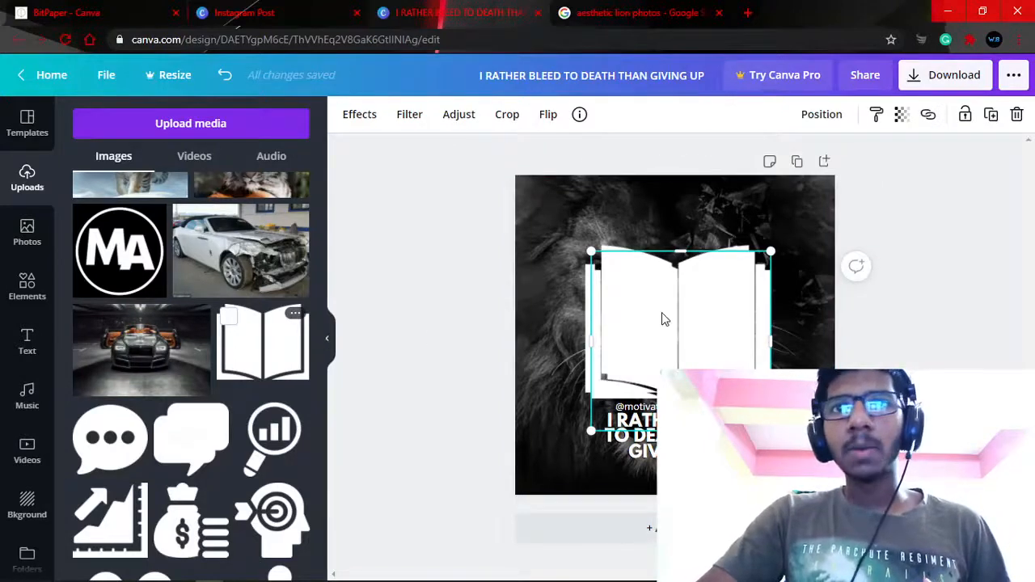
{"action": "left_click_drag", "start_coordinate": [662, 316], "coordinate": [365, 429]}
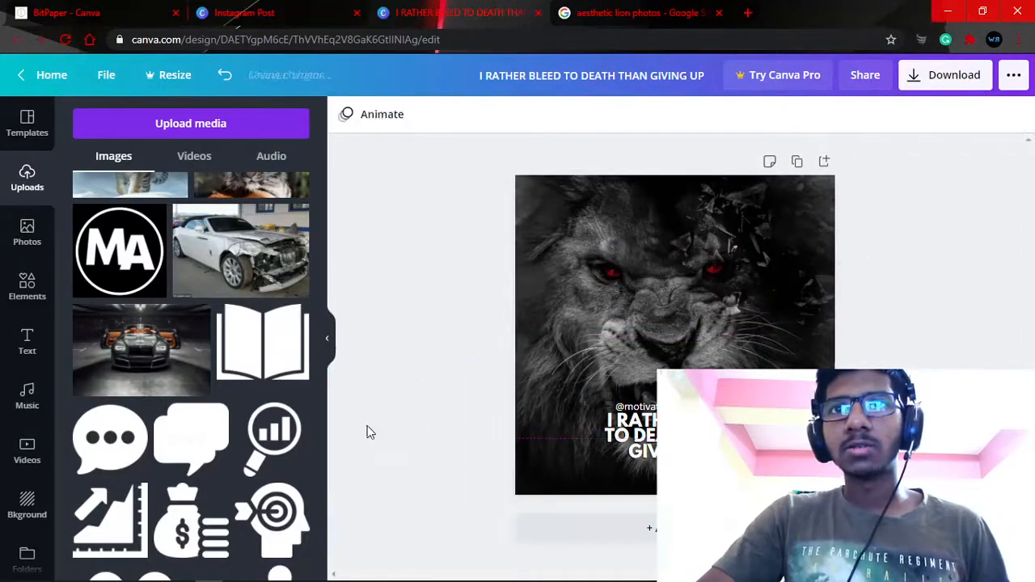
{"action": "left_click", "coordinate": [331, 343]}
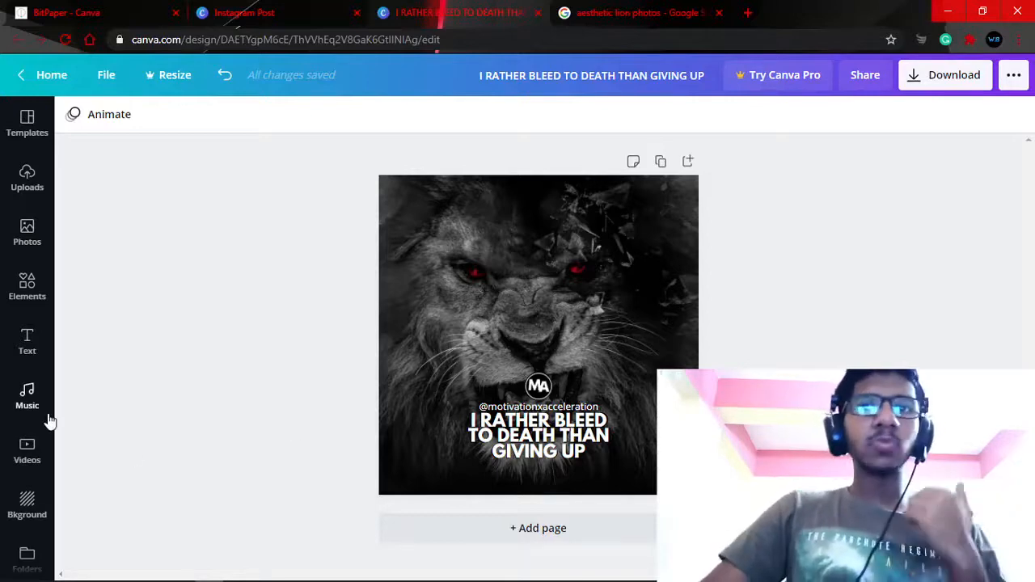
Replace the elements library search with "black square".
{"action": "left_click", "coordinate": [44, 297]}
{"action": "left_click_drag", "start_coordinate": [172, 123], "coordinate": [103, 128]}
{"action": "key", "text": "BackSpace"}
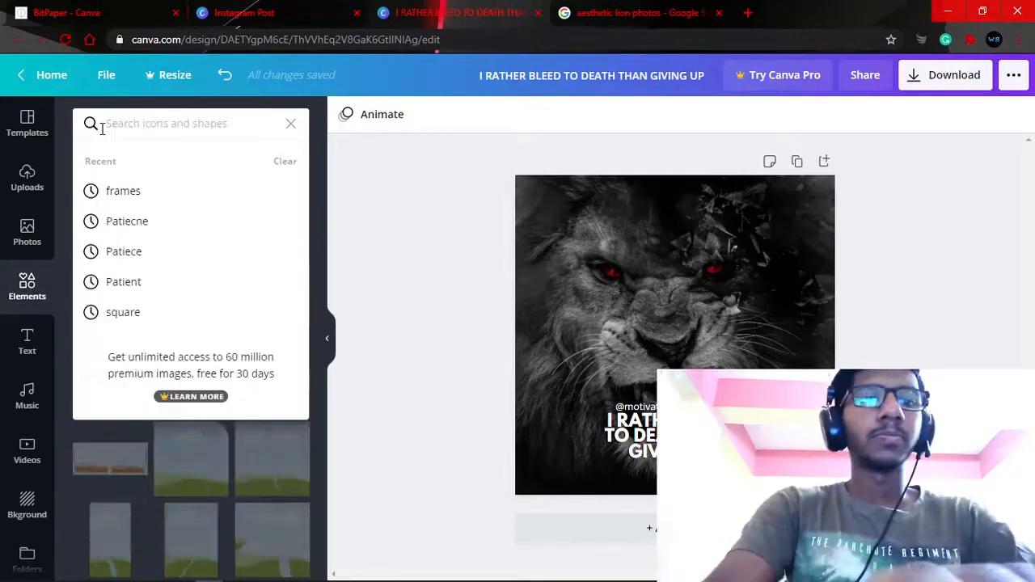
{"action": "type", "text": "black"}
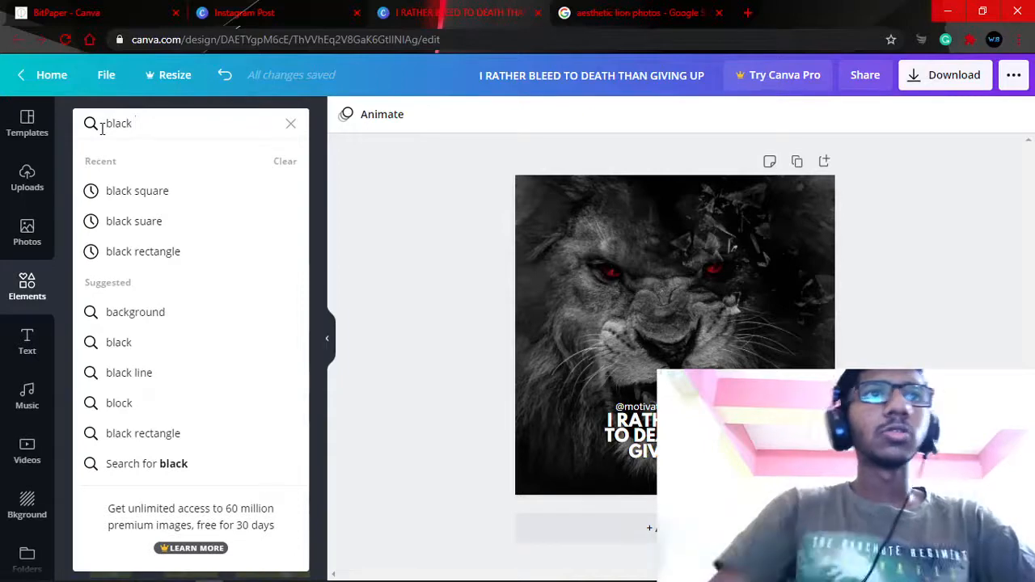
{"action": "left_click", "coordinate": [139, 194]}
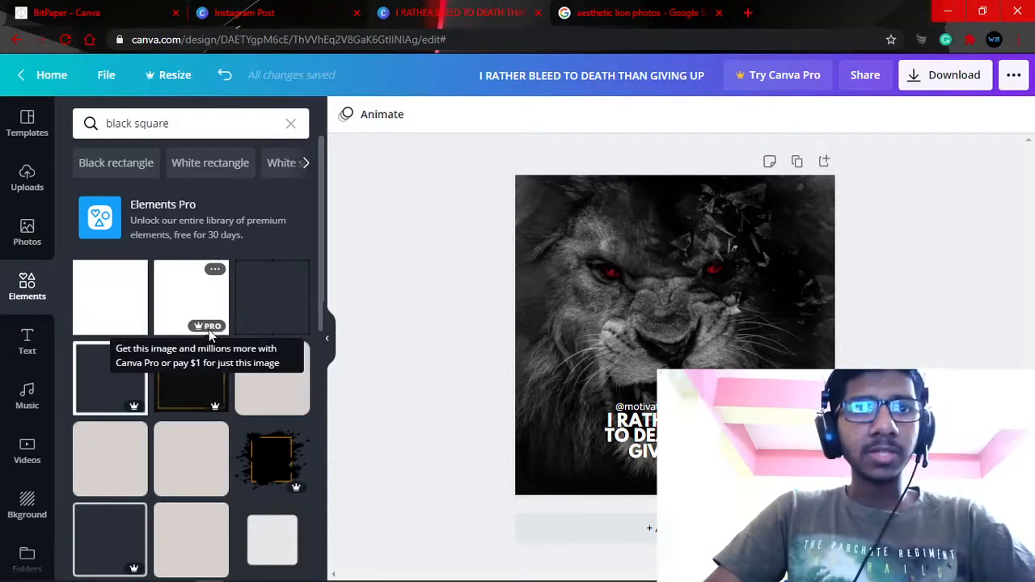
Add the free solid square in black and enlarge it from its corners until it covers the whole page.
{"action": "left_click", "coordinate": [114, 307]}
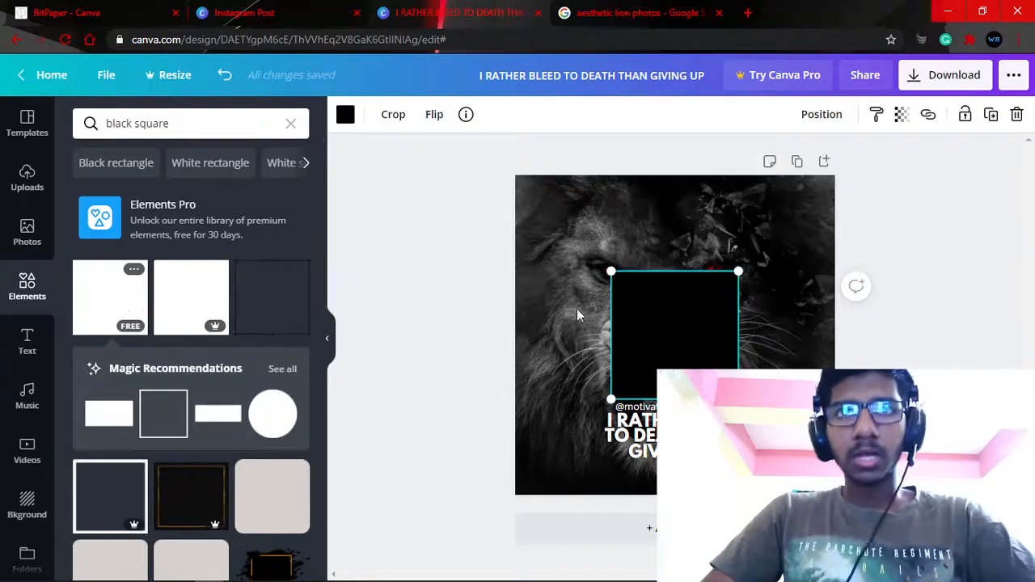
{"action": "left_click", "coordinate": [326, 339]}
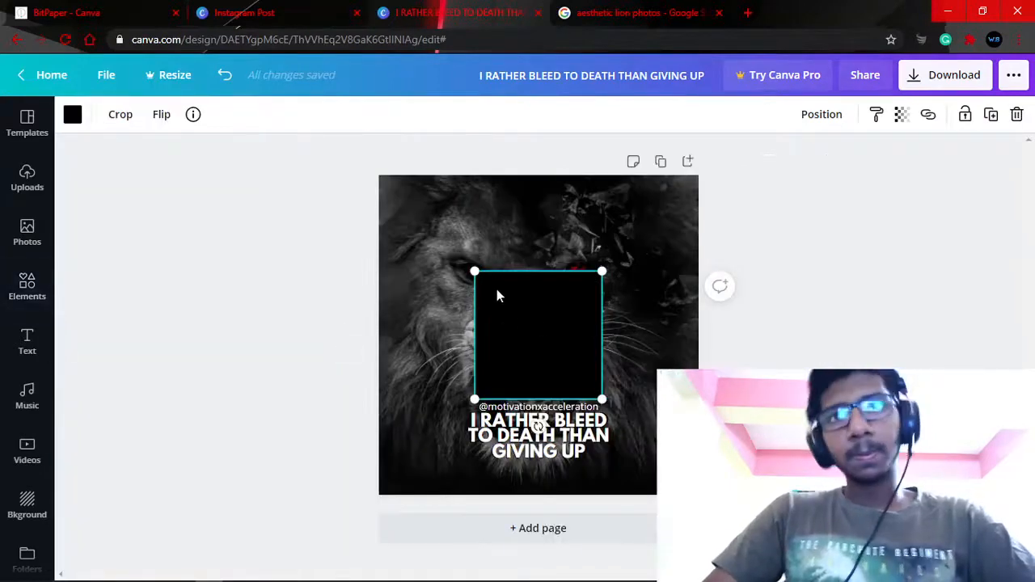
{"action": "left_click_drag", "start_coordinate": [475, 272], "coordinate": [439, 235]}
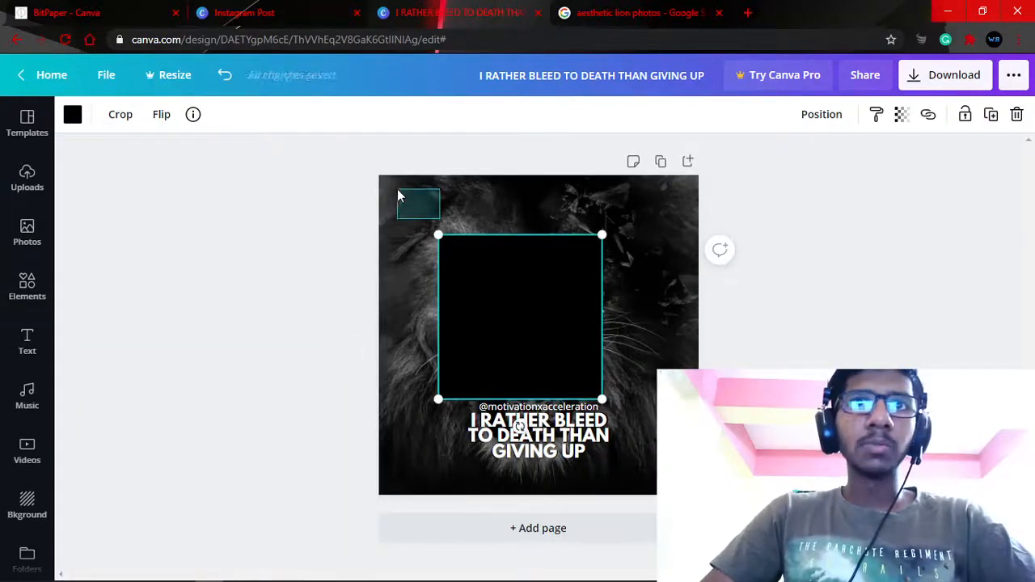
{"action": "left_click", "coordinate": [397, 189]}
{"action": "double_click", "coordinate": [463, 270]}
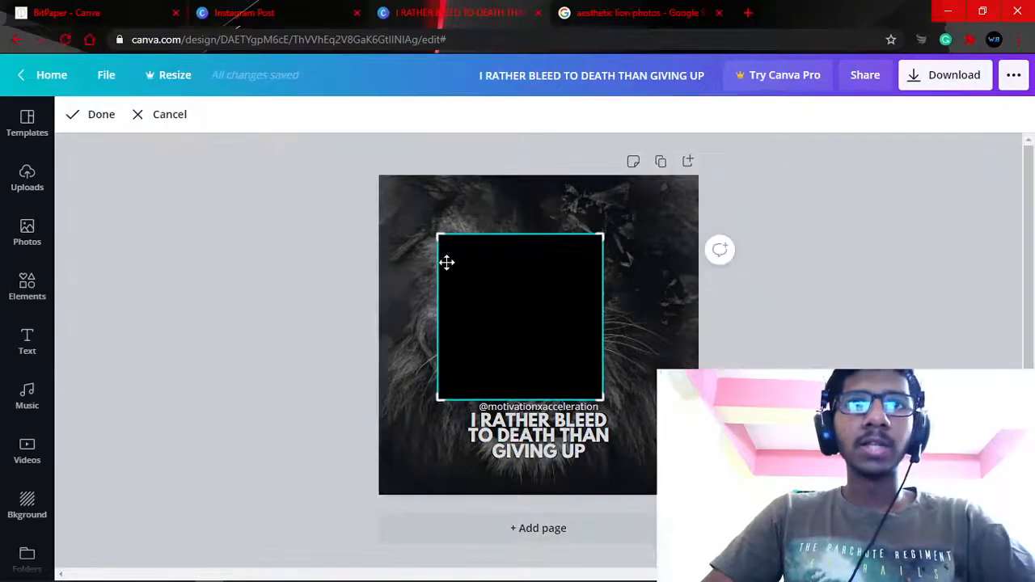
{"action": "left_click", "coordinate": [360, 277]}
{"action": "double_click", "coordinate": [466, 259]}
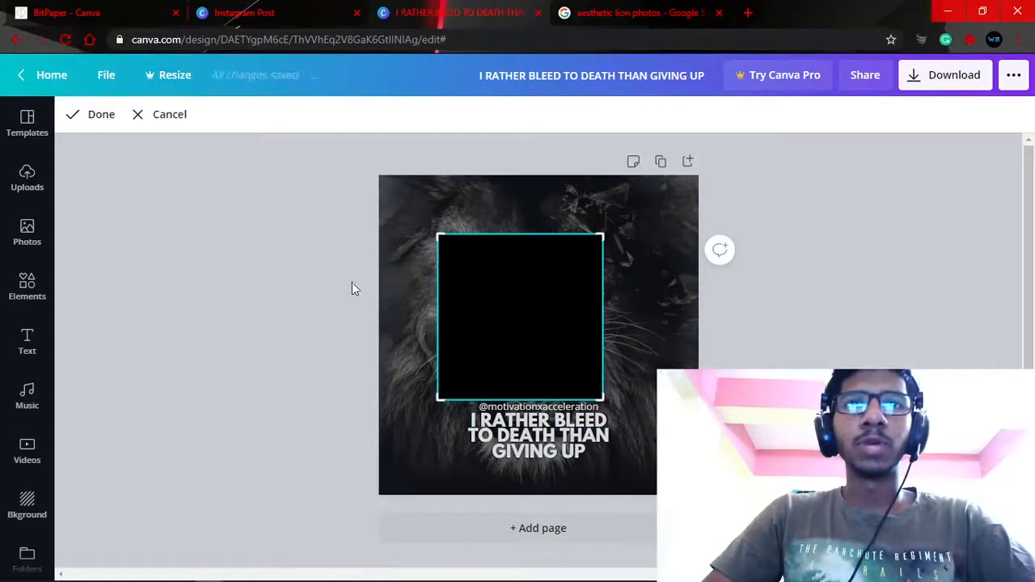
{"action": "left_click", "coordinate": [352, 285]}
{"action": "left_click", "coordinate": [462, 274]}
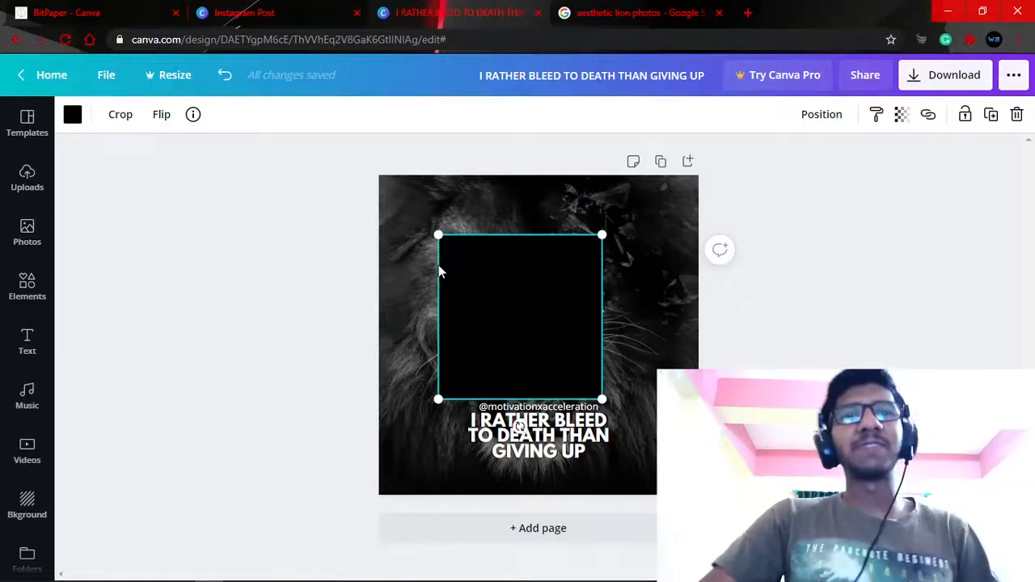
{"action": "left_click_drag", "start_coordinate": [437, 234], "coordinate": [373, 177]}
{"action": "left_click_drag", "start_coordinate": [603, 398], "coordinate": [699, 494]}
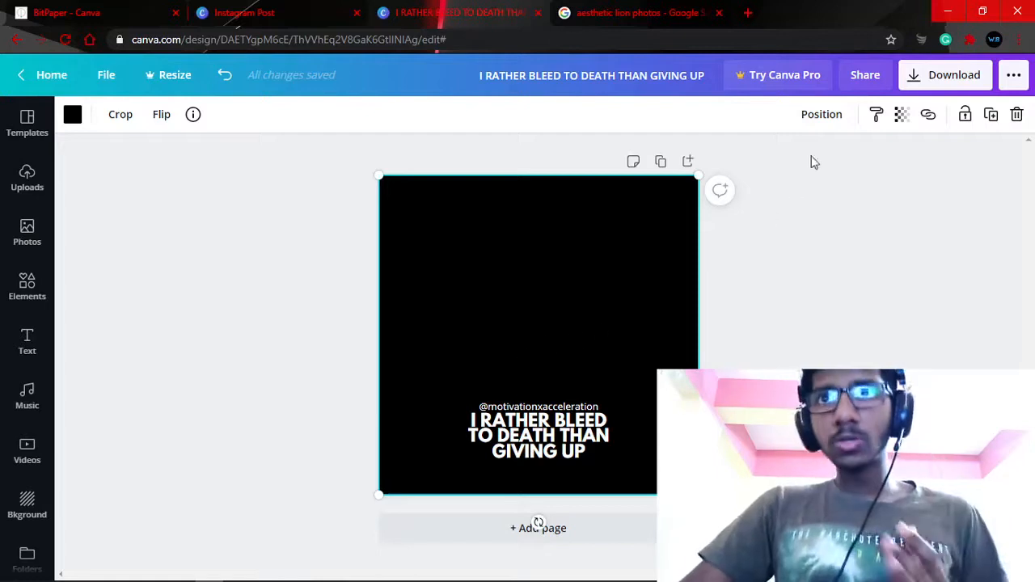
Send the black square backward so it sits behind the logo, handle and quote.
{"action": "left_click", "coordinate": [809, 129]}
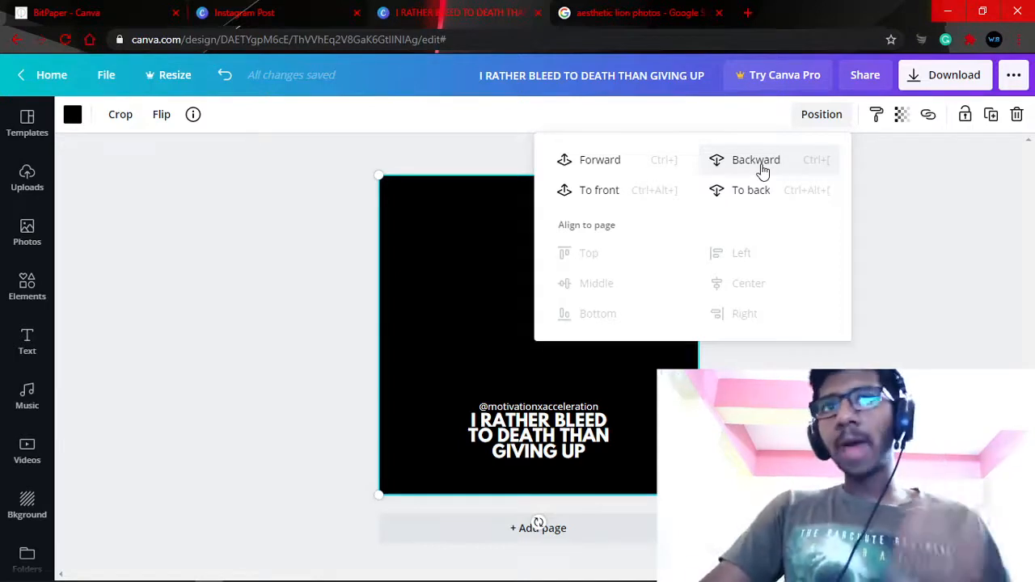
{"action": "left_click", "coordinate": [762, 166]}
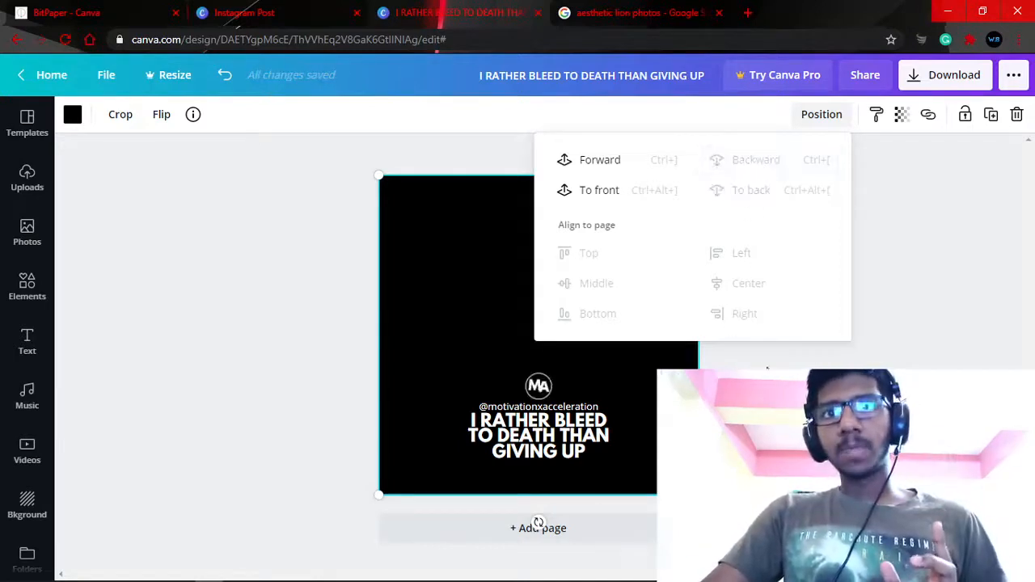
{"action": "left_click", "coordinate": [767, 368]}
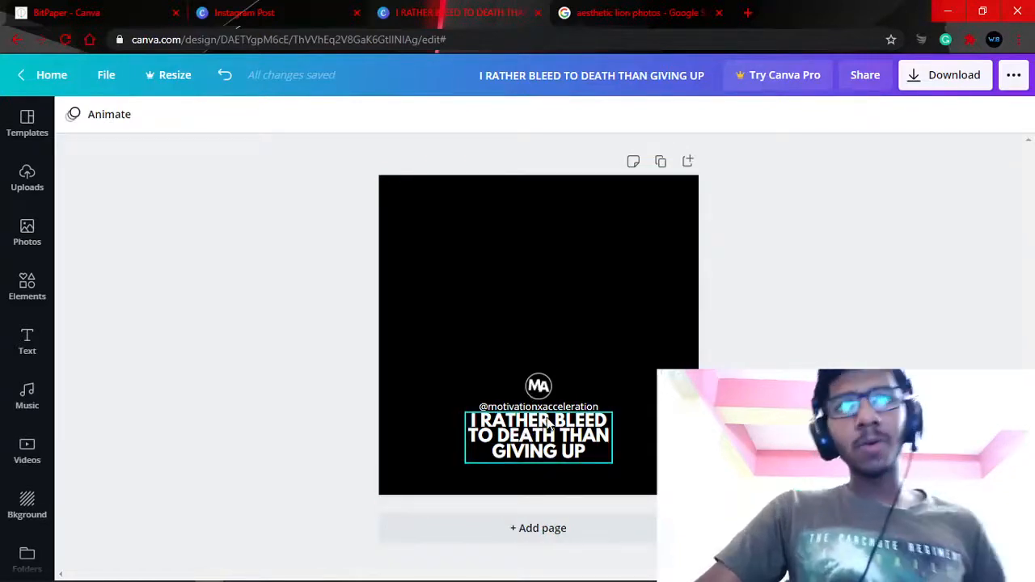
{"action": "double_click", "coordinate": [620, 258]}
{"action": "left_click", "coordinate": [819, 262]}
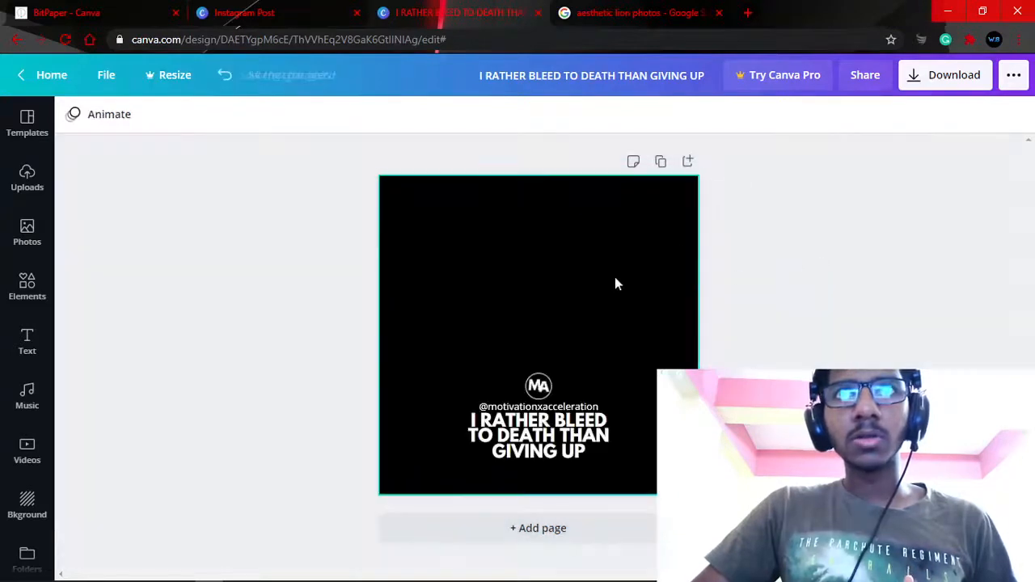
{"action": "double_click", "coordinate": [615, 276]}
{"action": "left_click", "coordinate": [829, 273]}
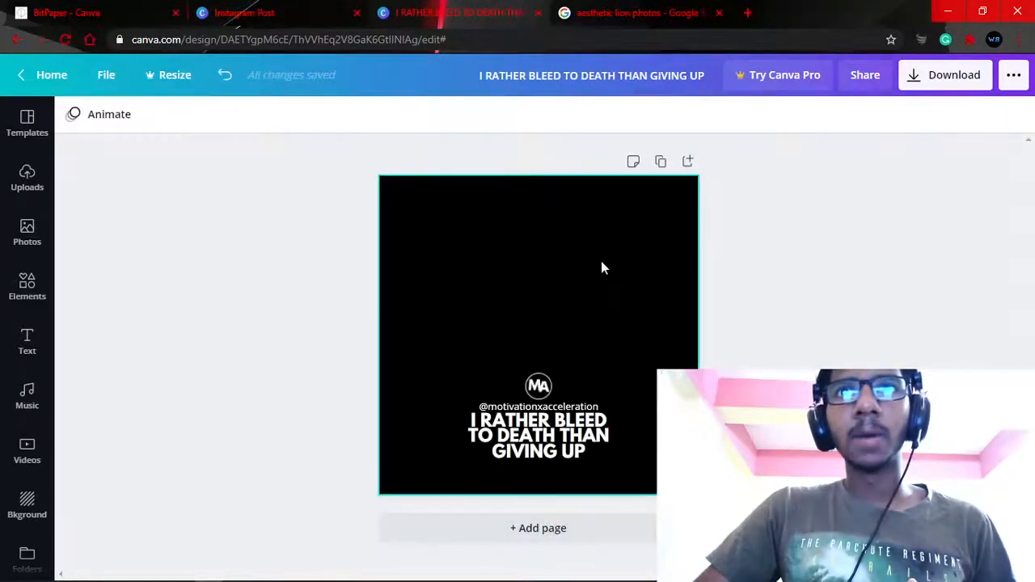
{"action": "double_click", "coordinate": [601, 263]}
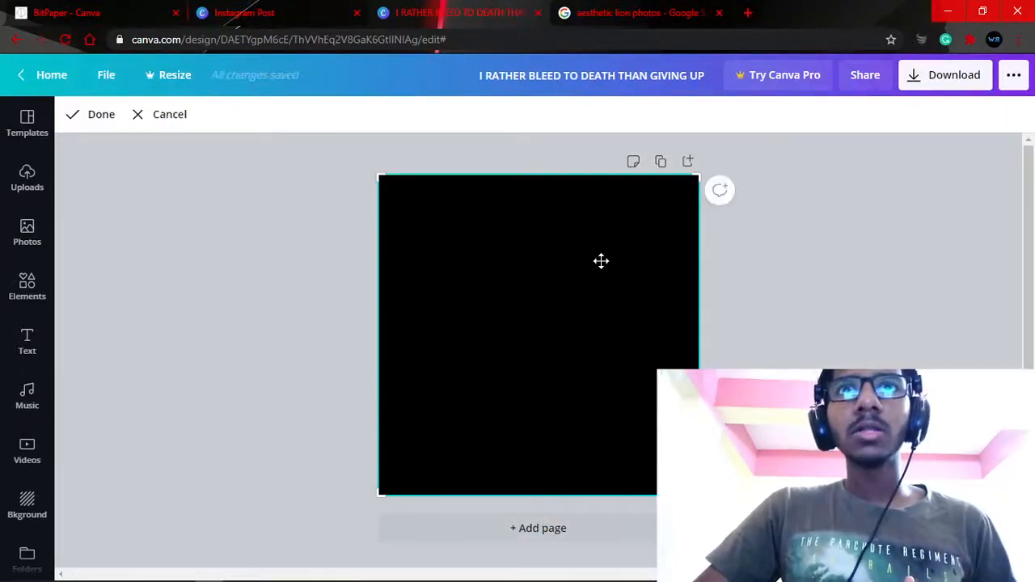
{"action": "left_click", "coordinate": [745, 259]}
Try transparency values of 26, 0, 15, 42 and 36 on the black square covering the lion.
{"action": "left_click", "coordinate": [663, 262]}
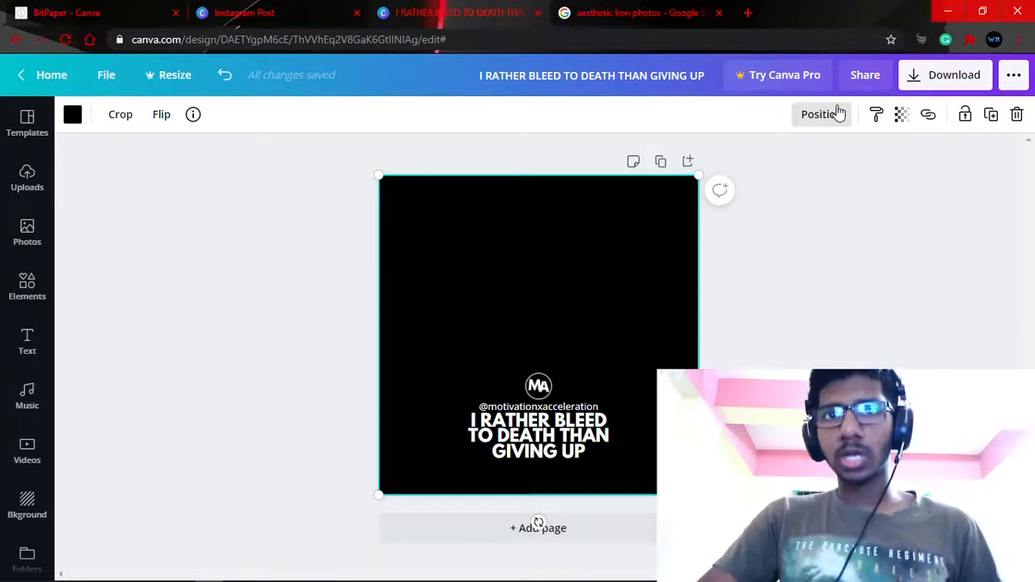
{"action": "left_click", "coordinate": [900, 120]}
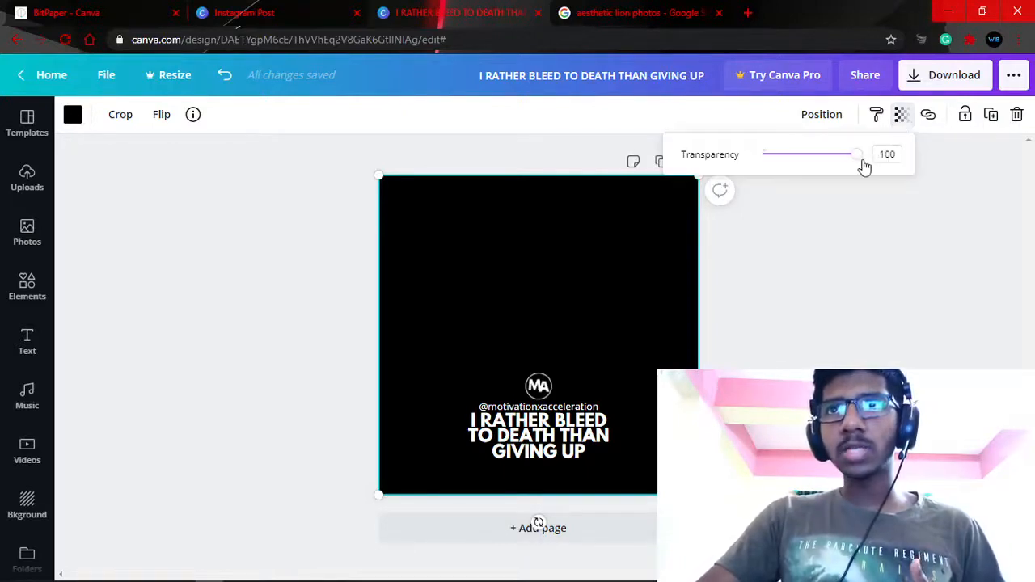
{"action": "left_click_drag", "start_coordinate": [862, 165], "coordinate": [788, 173]}
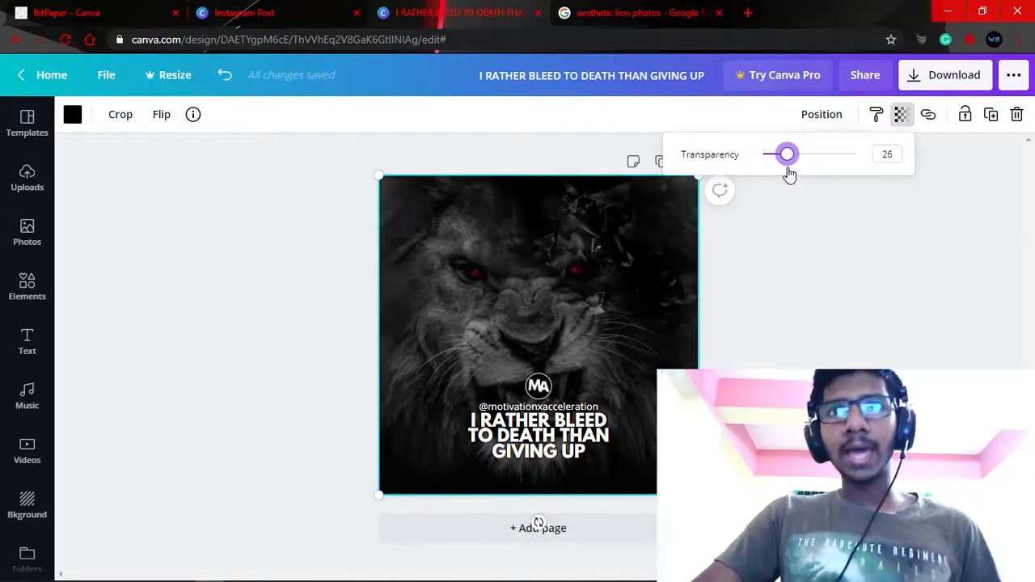
{"action": "left_click_drag", "start_coordinate": [789, 175], "coordinate": [764, 180]}
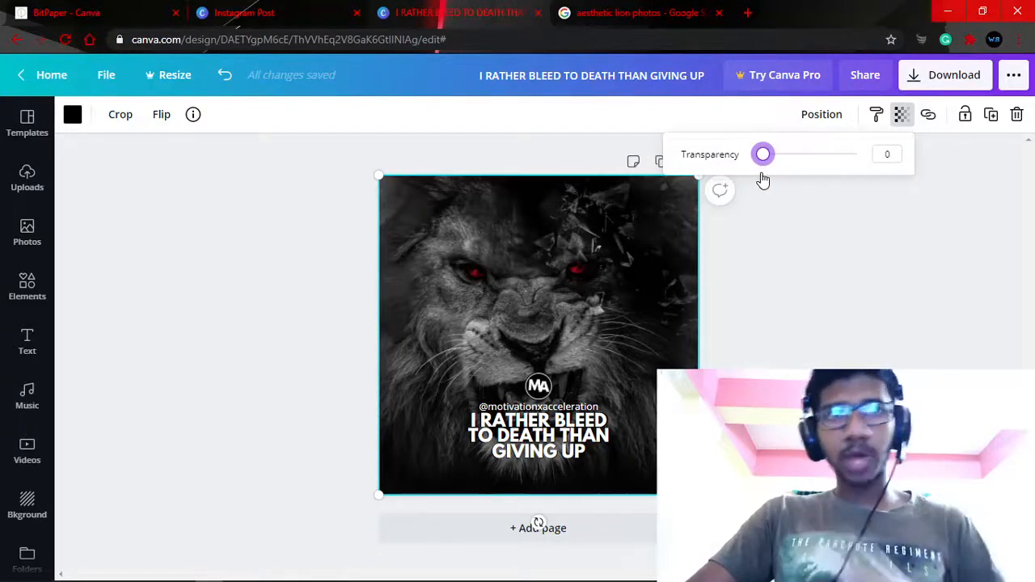
{"action": "left_click_drag", "start_coordinate": [763, 180], "coordinate": [779, 179]}
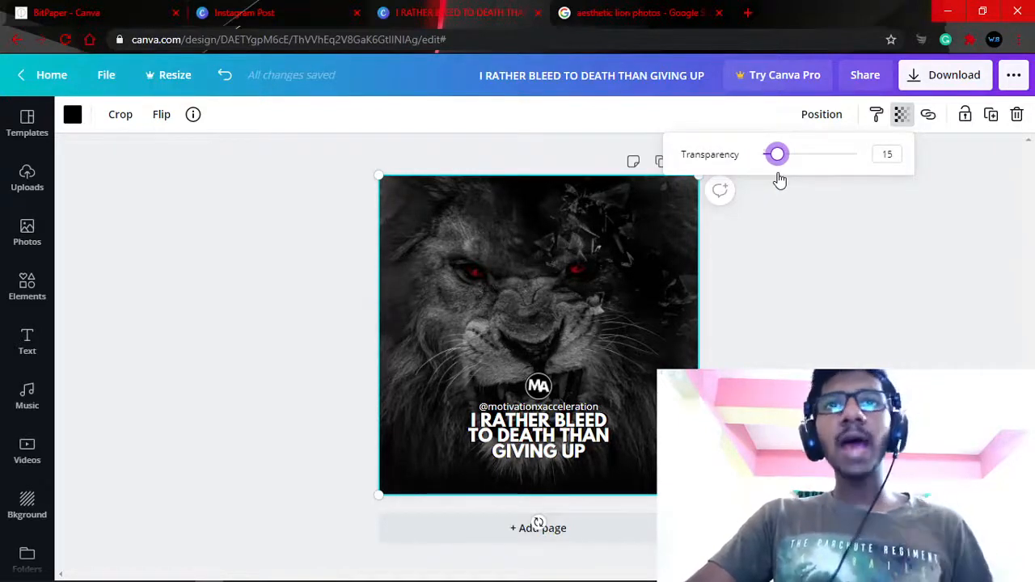
{"action": "left_click_drag", "start_coordinate": [780, 180], "coordinate": [805, 175]}
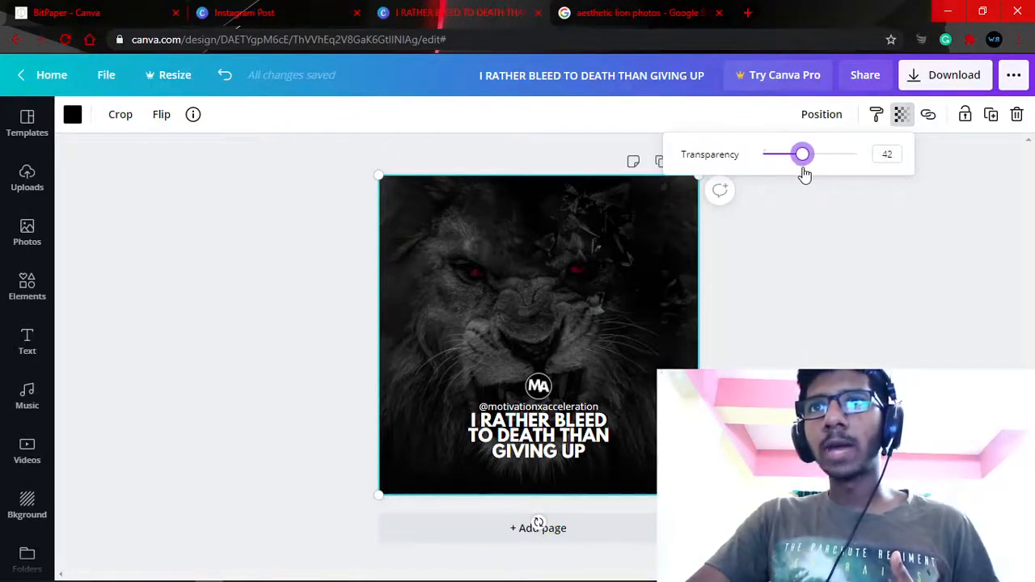
{"action": "left_click_drag", "start_coordinate": [805, 175], "coordinate": [800, 174]}
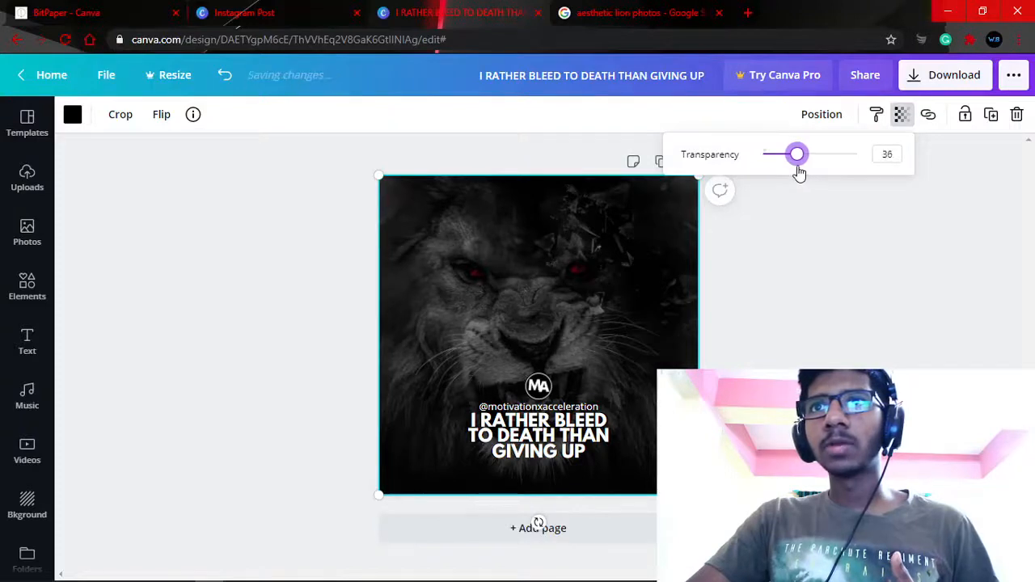
Set the black square's transparency to 40, and reduce it further to brighten the lion image.
{"action": "double_click", "coordinate": [890, 154]}
{"action": "key", "text": "BackSpace"}
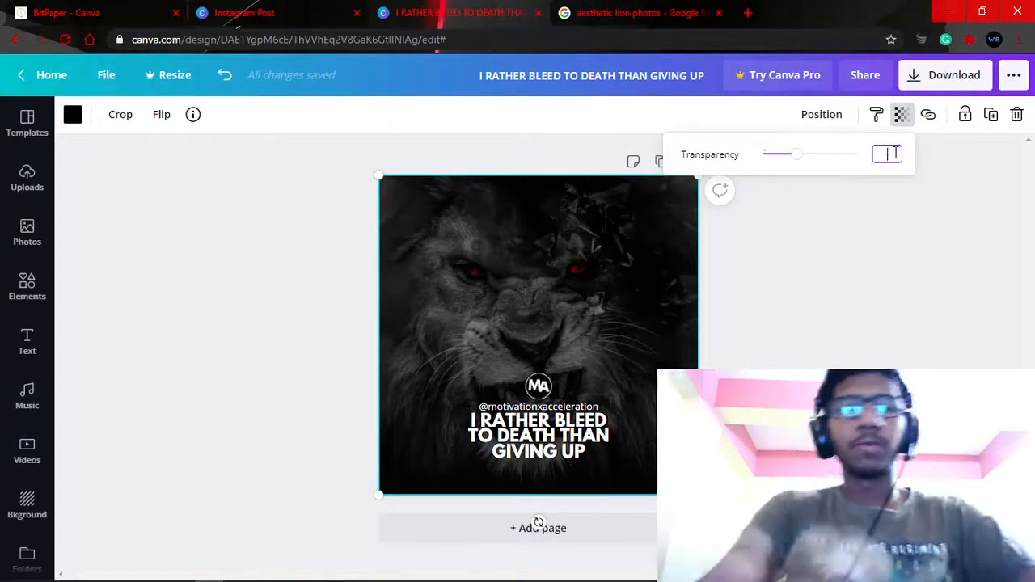
{"action": "type", "text": "40"}
{"action": "key", "text": "Return"}
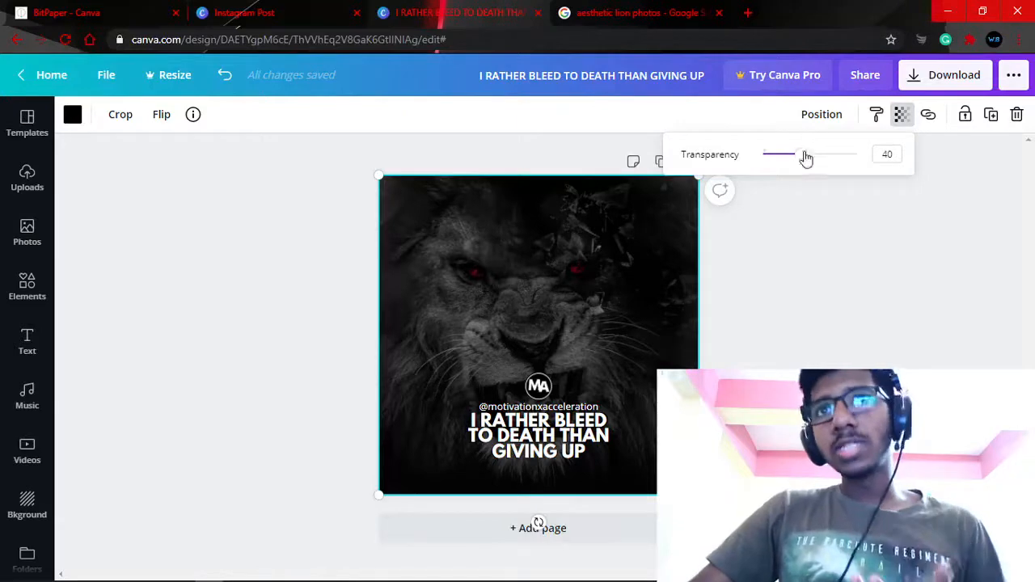
{"action": "left_click_drag", "start_coordinate": [806, 157], "coordinate": [779, 169]}
{"action": "left_click", "coordinate": [830, 312]}
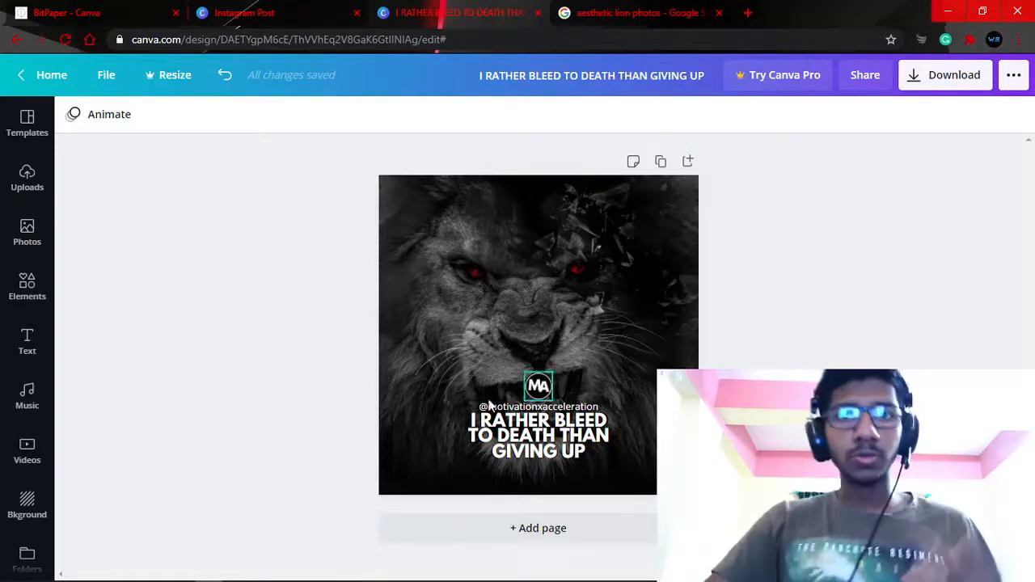
Apply the Lift text effect to the quote text with an intensity of 56 and deselect it.
{"action": "left_click", "coordinate": [533, 429]}
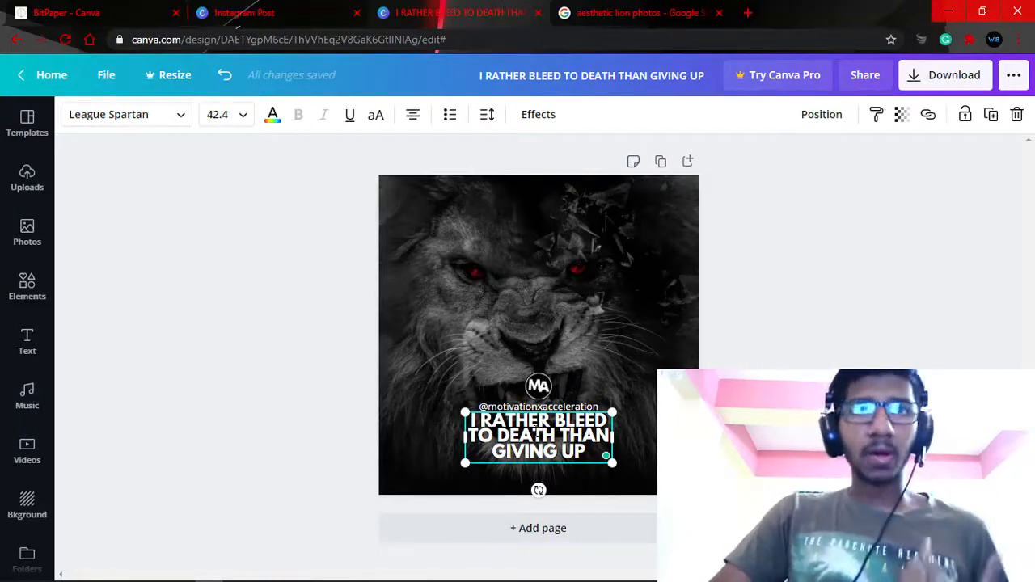
{"action": "double_click", "coordinate": [550, 118]}
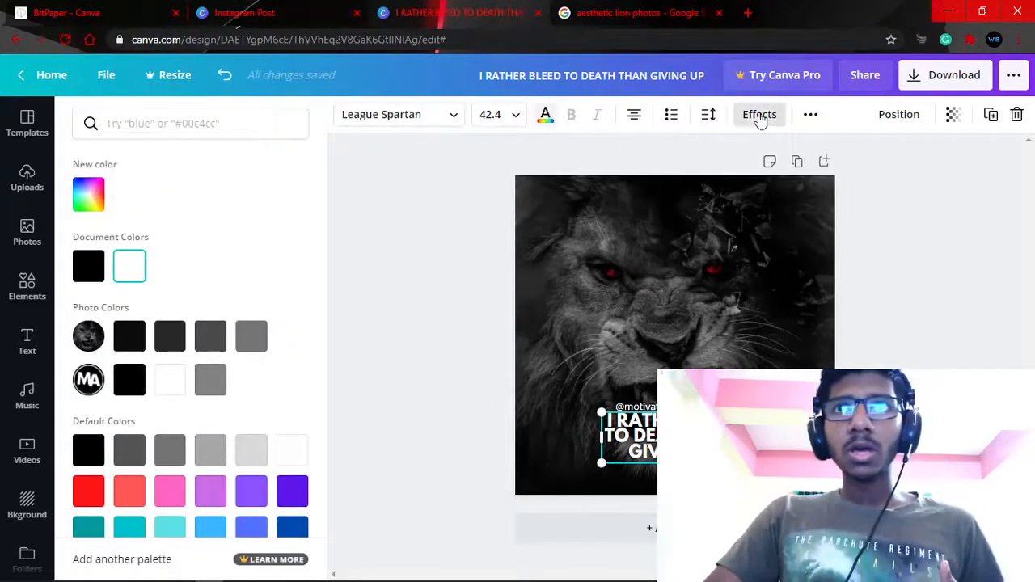
{"action": "key", "text": "Escape"}
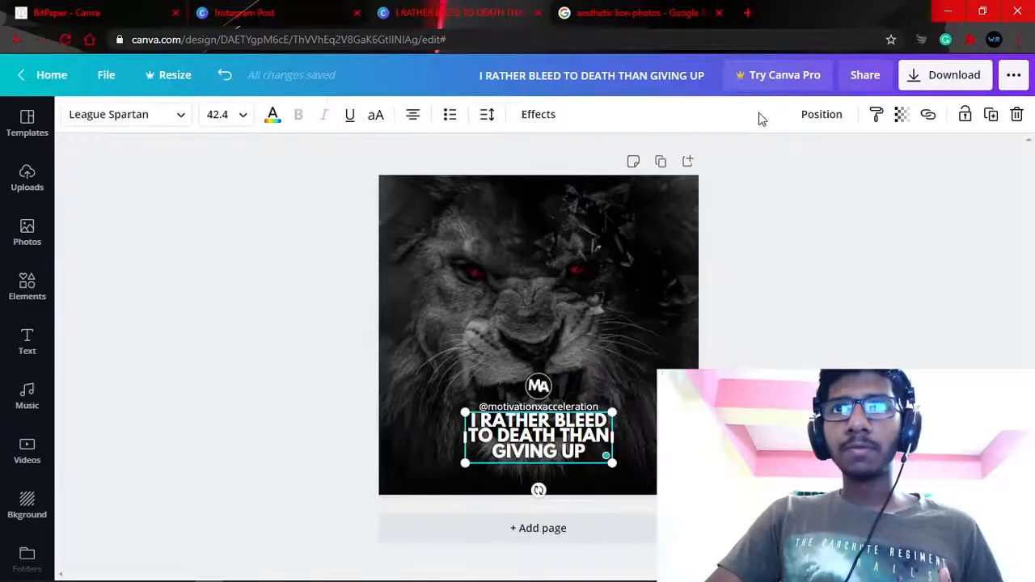
{"action": "double_click", "coordinate": [555, 119]}
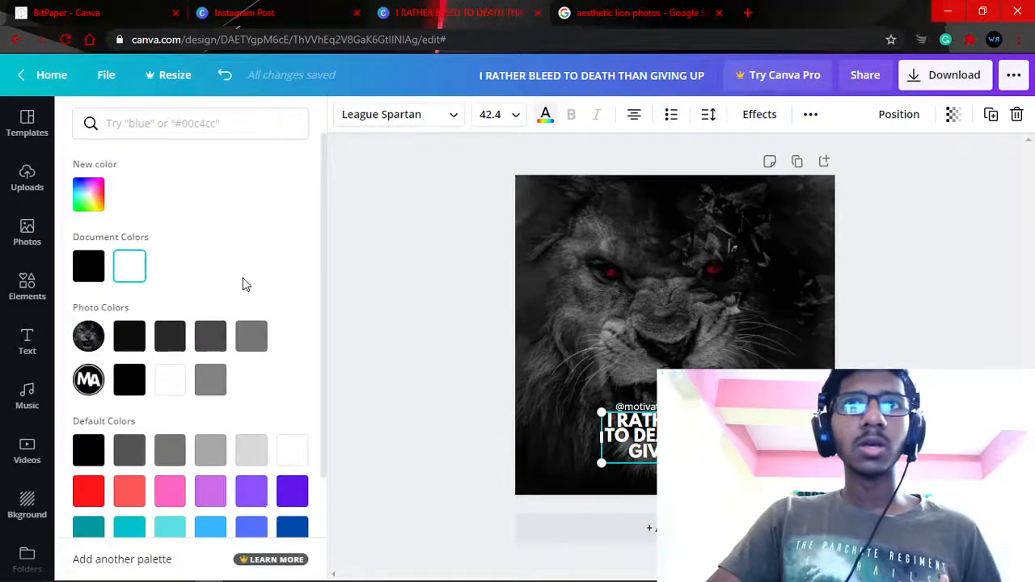
{"action": "left_click", "coordinate": [750, 122]}
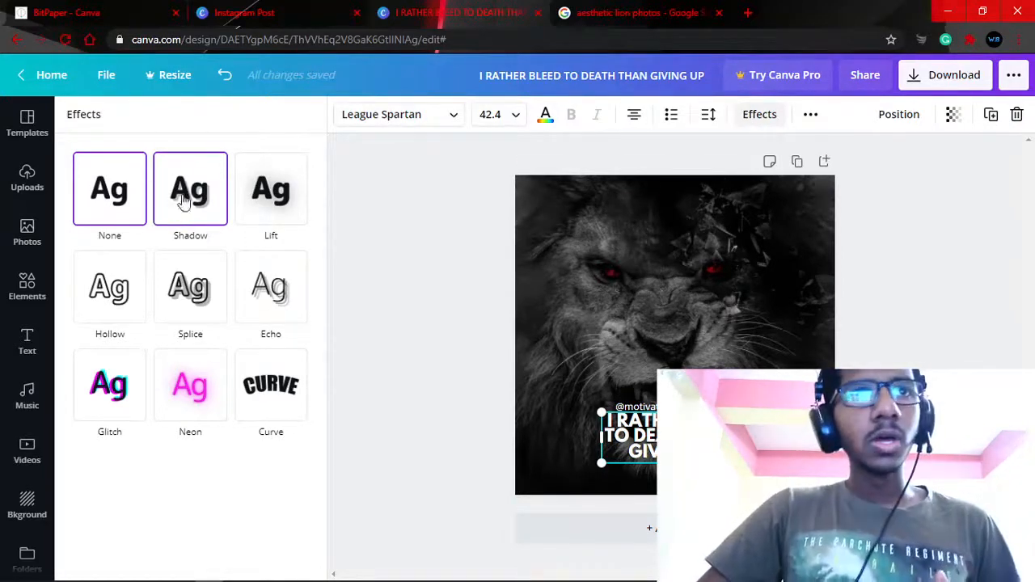
{"action": "left_click", "coordinate": [273, 185]}
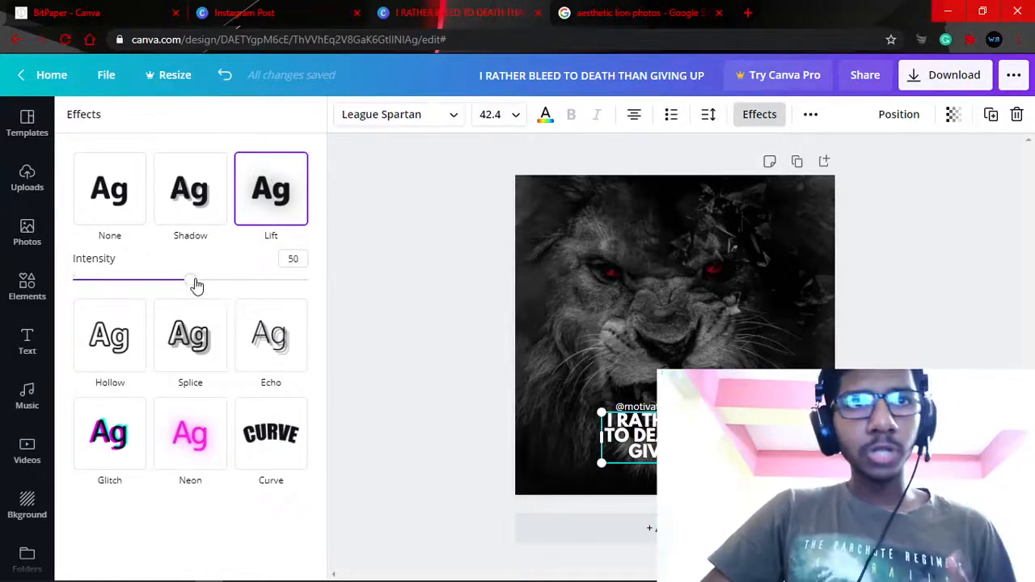
{"action": "left_click_drag", "start_coordinate": [191, 280], "coordinate": [206, 282]}
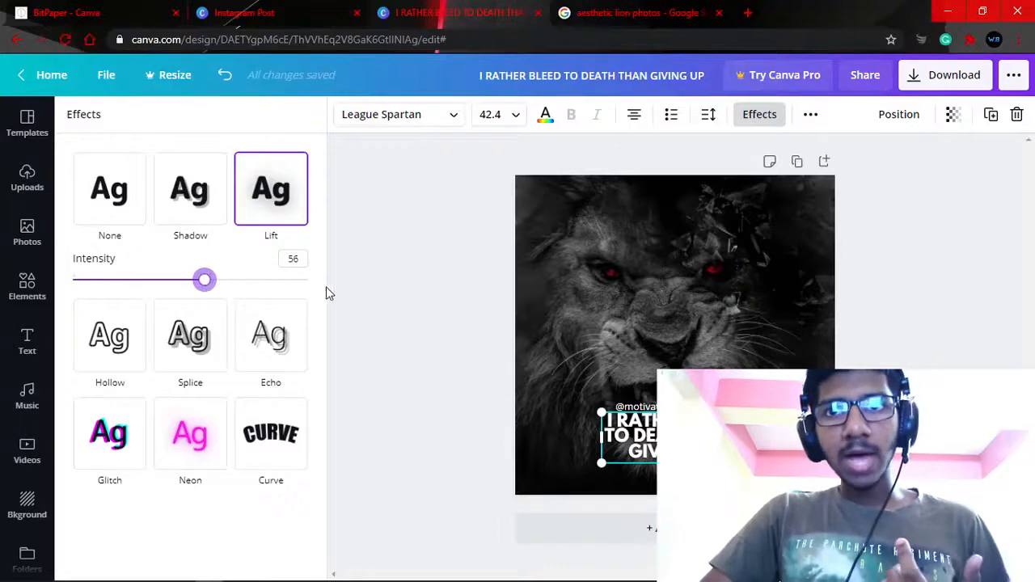
{"action": "left_click", "coordinate": [381, 292]}
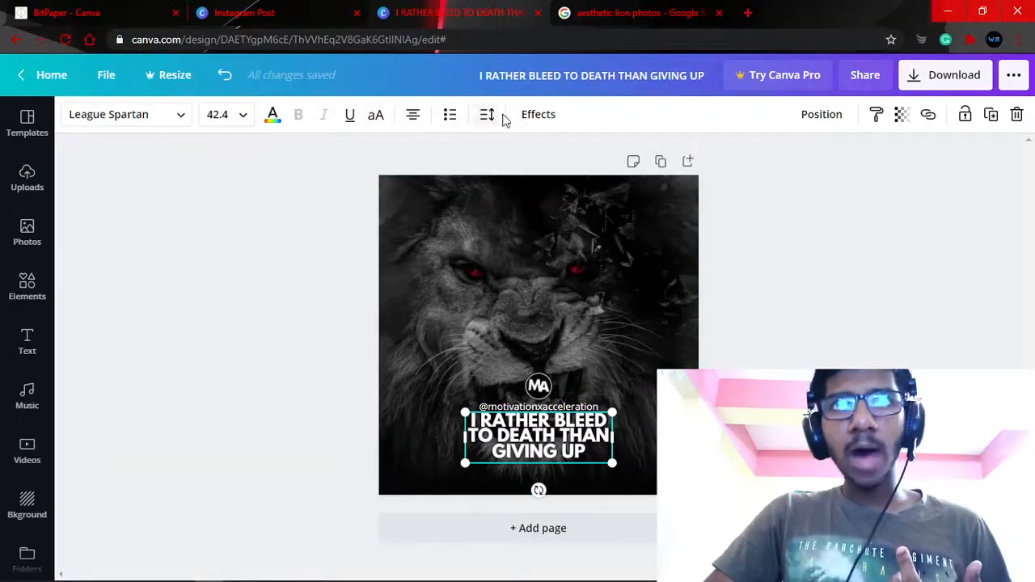
{"action": "left_click", "coordinate": [531, 114]}
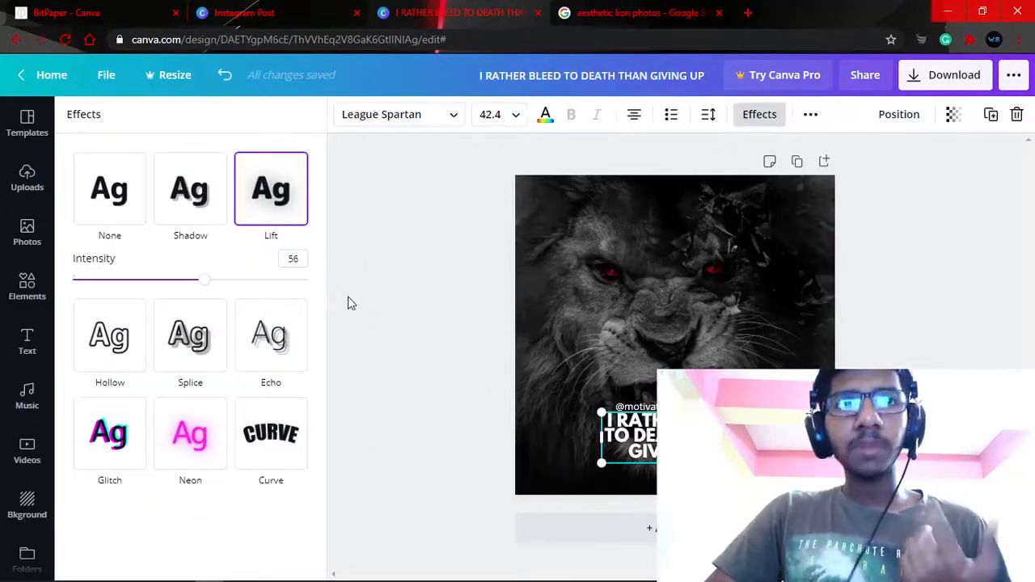
{"action": "left_click", "coordinate": [365, 316]}
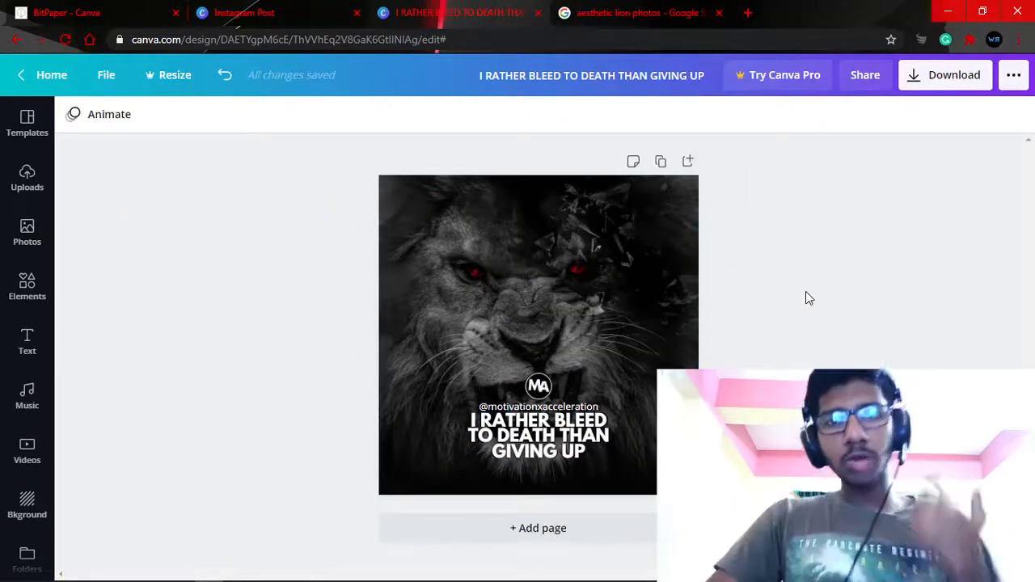